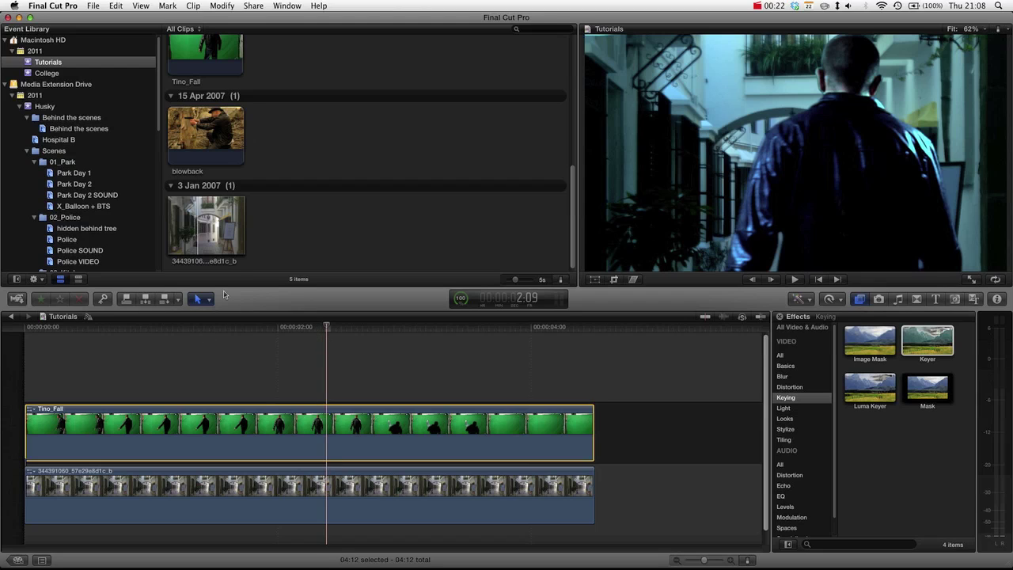
Browse the event's source clips and scrub through the finished composite in the timeline to preview the keyed result.
scroll(451, 155, up, 4)
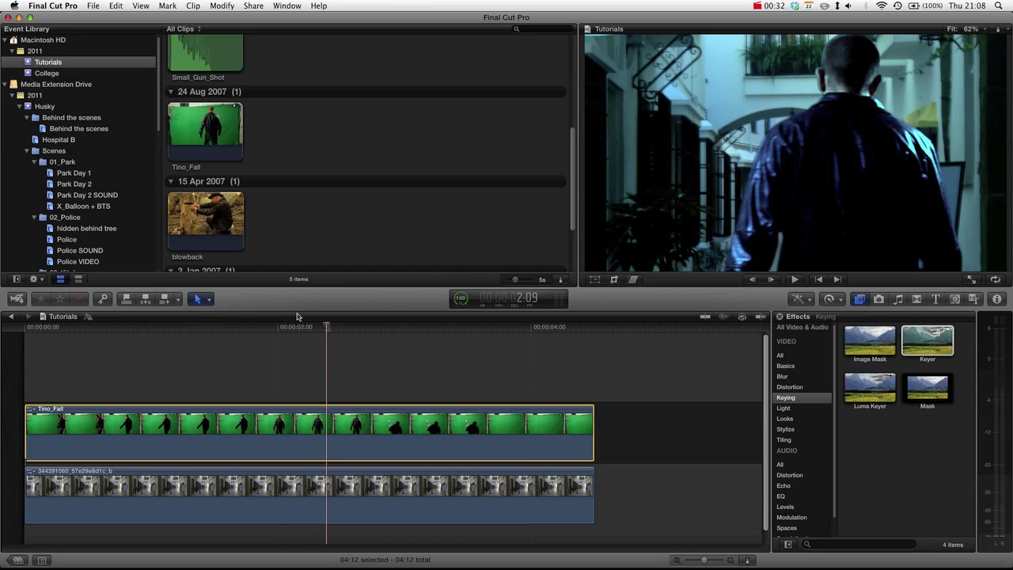
key(s)
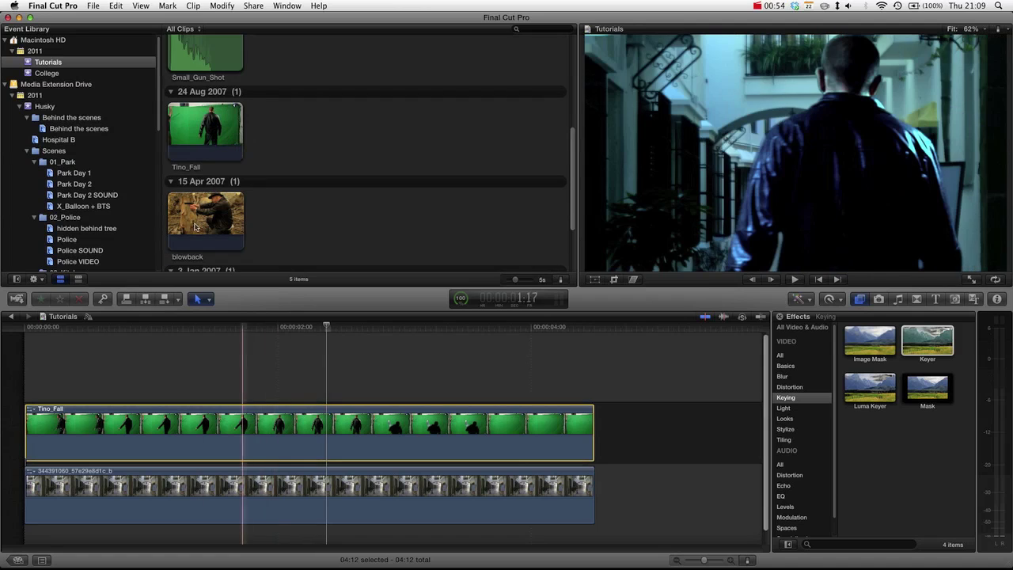
scroll(305, 162, down, 4)
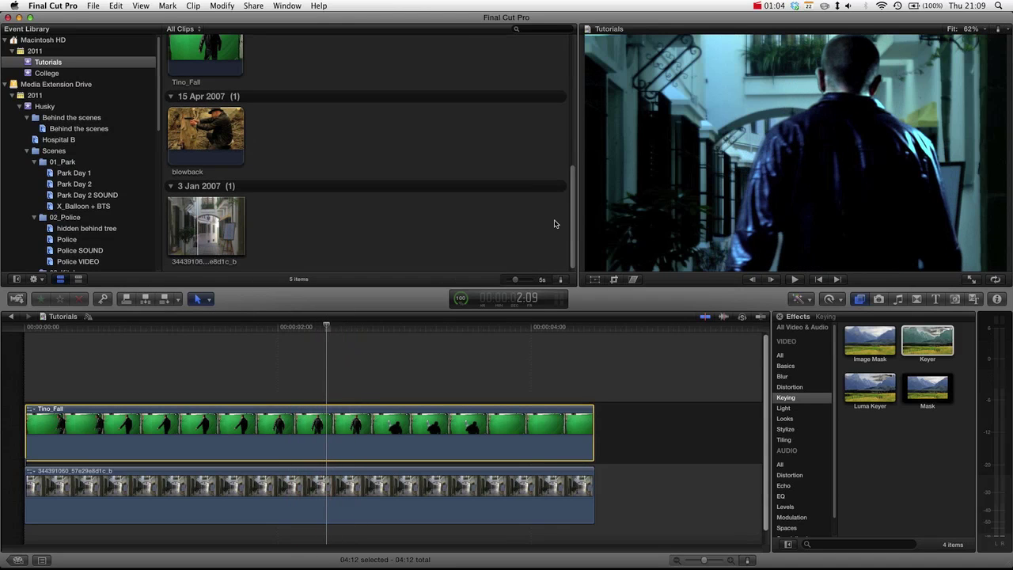
click(169, 340)
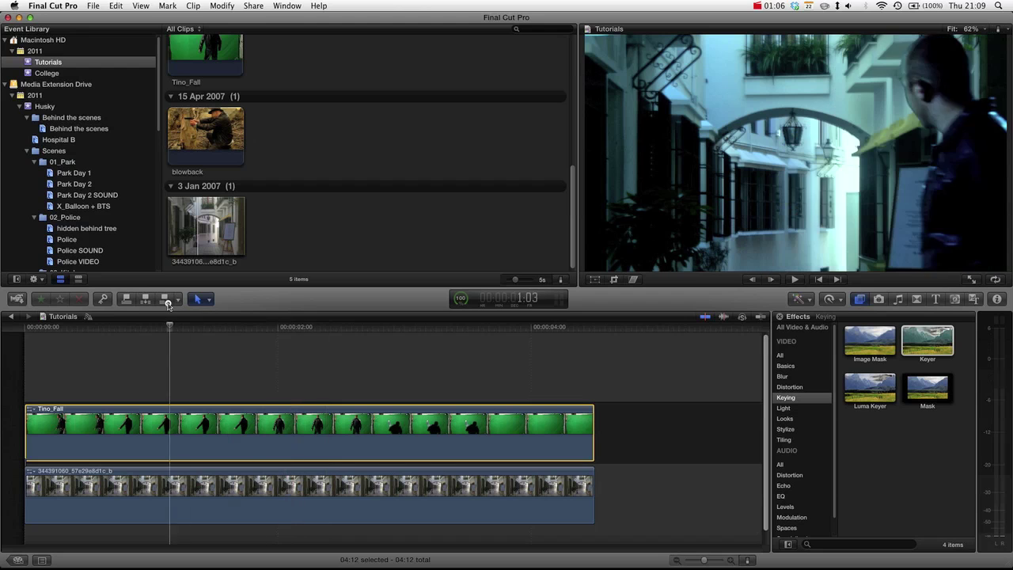
drag(167, 305, 230, 352)
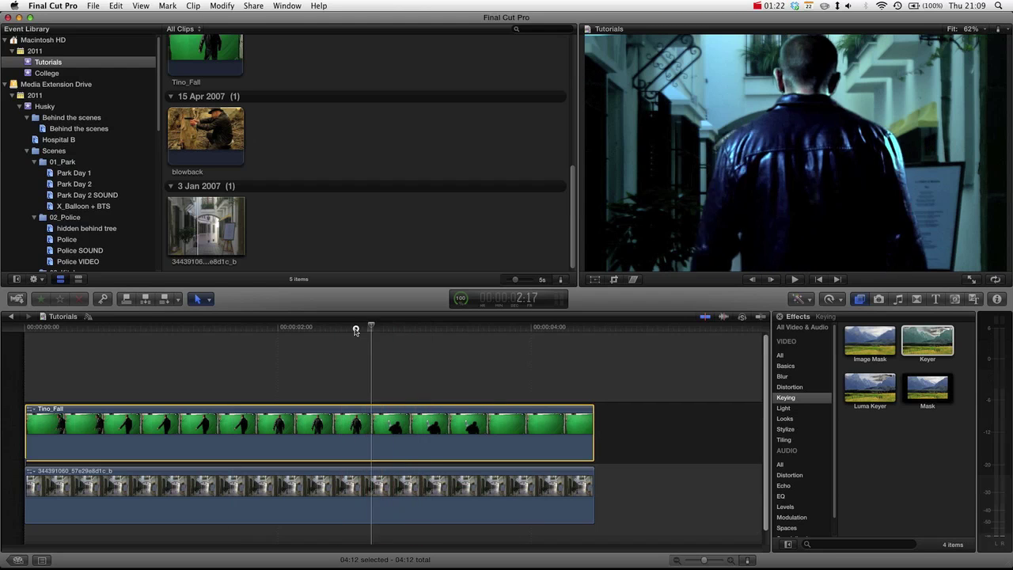
click(224, 328)
drag(224, 328, 364, 357)
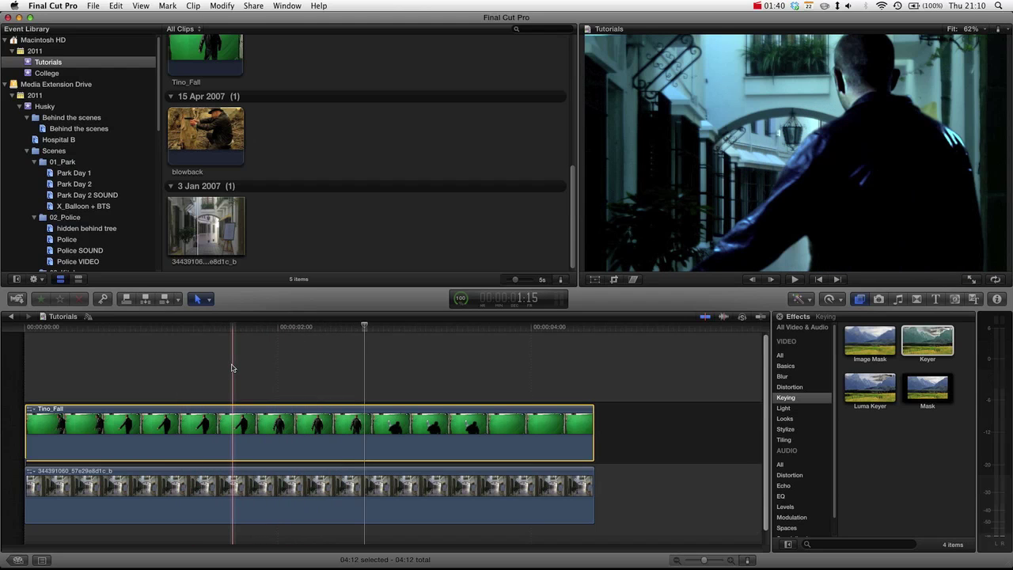
Delete both clips from the Tutorials timeline and place the Tino_Fall green-screen clip at its start.
drag(231, 365, 392, 490)
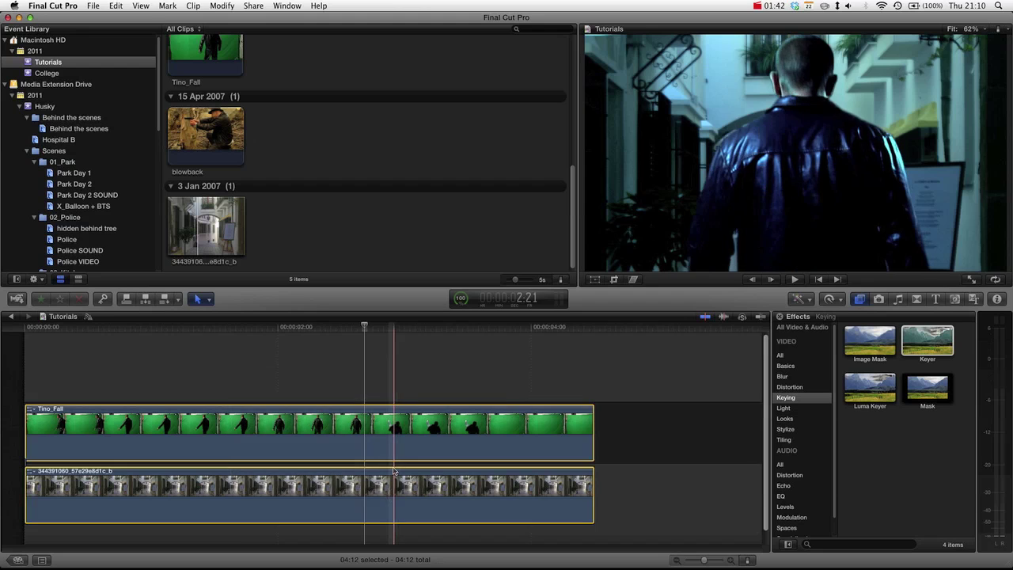
key(Delete)
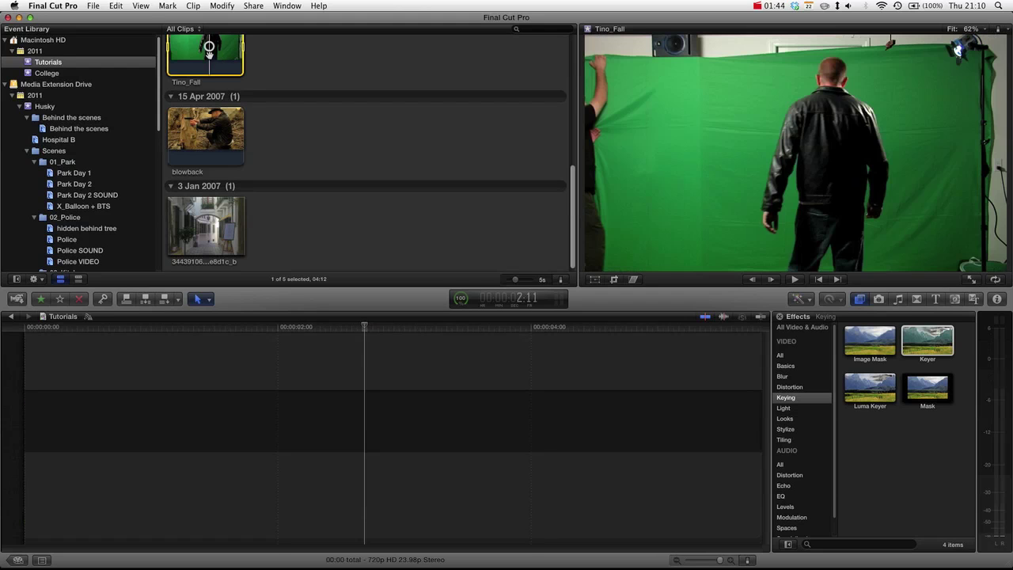
drag(208, 44, 125, 413)
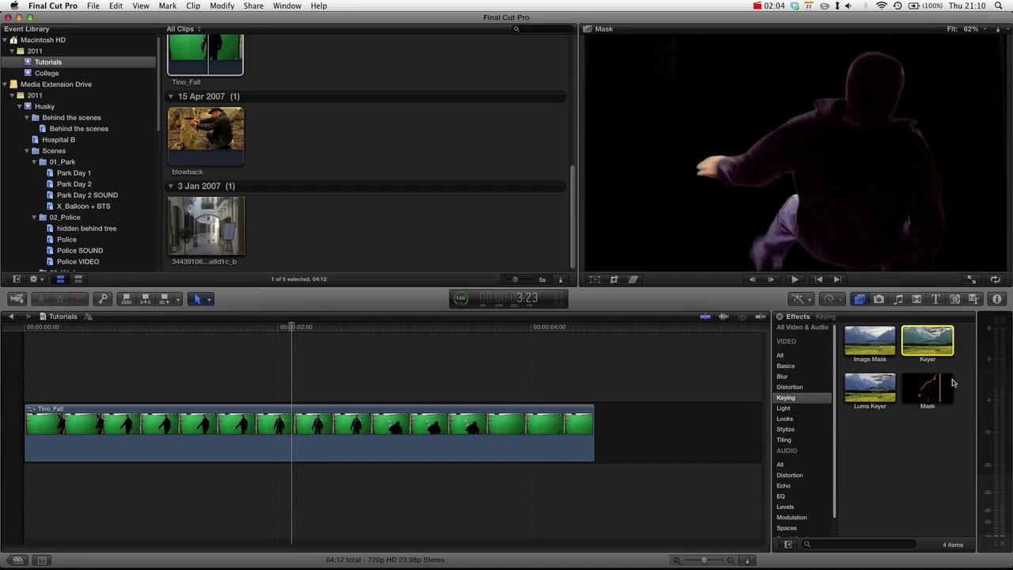
Apply the Mask keying effect to the Tino_Fall clip and show the clip's effect settings in the Inspector.
drag(941, 394, 343, 443)
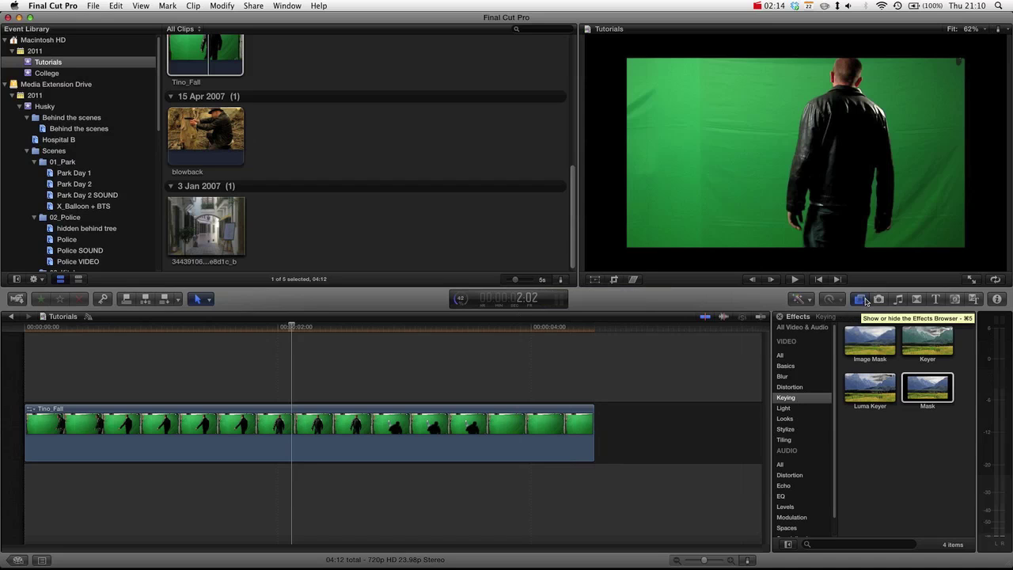
click(866, 301)
click(866, 301)
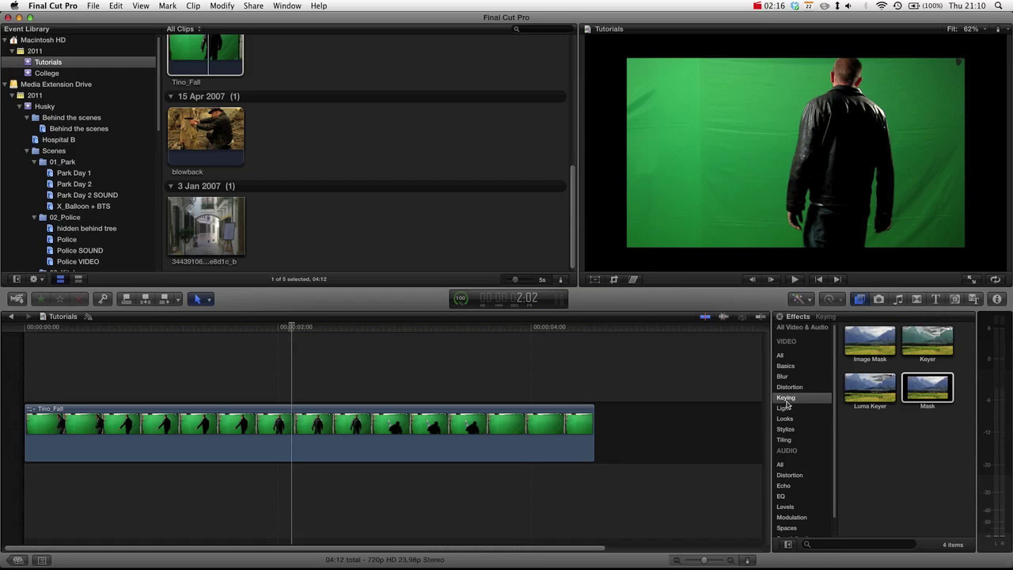
click(786, 398)
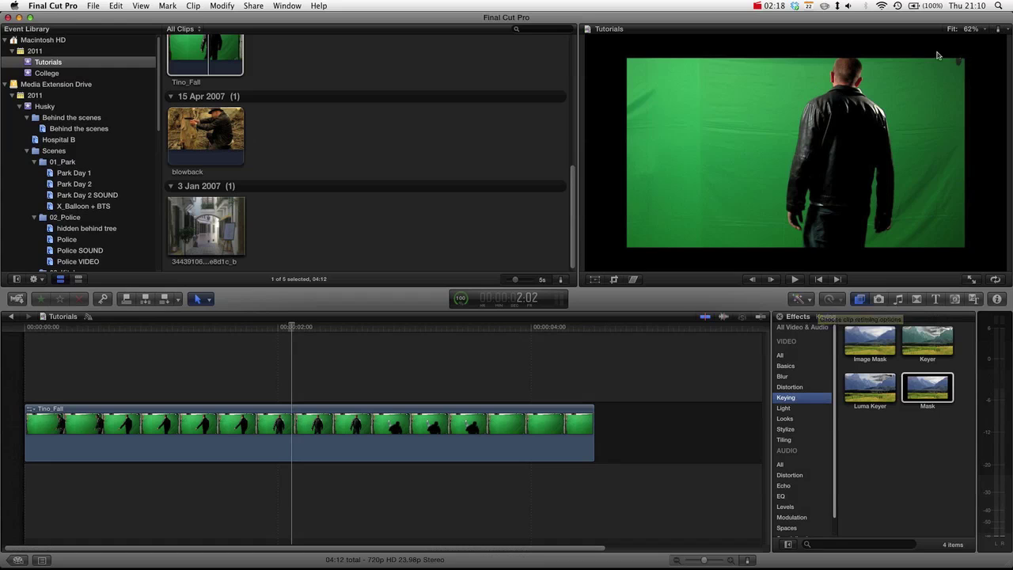
click(991, 298)
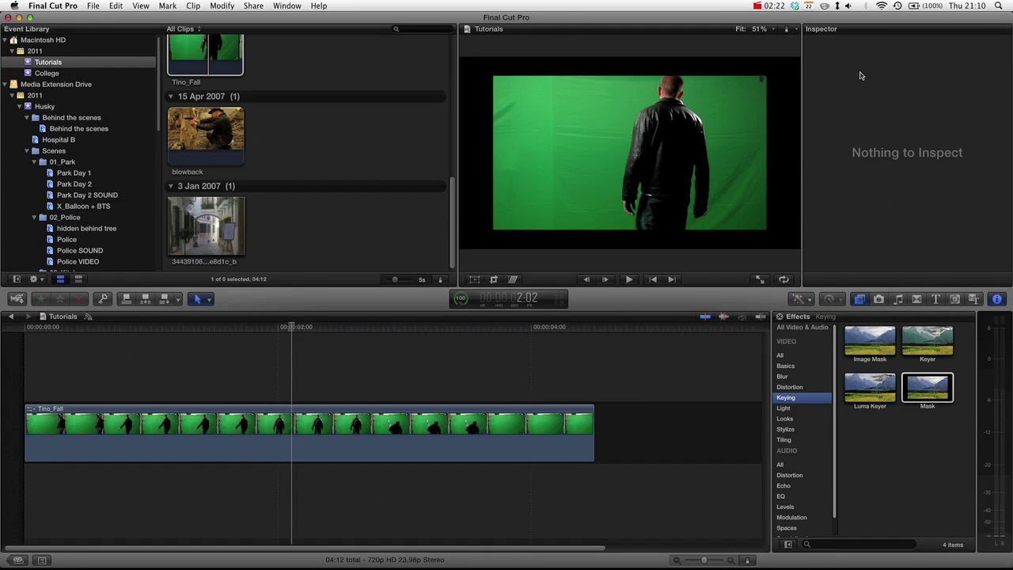
click(402, 429)
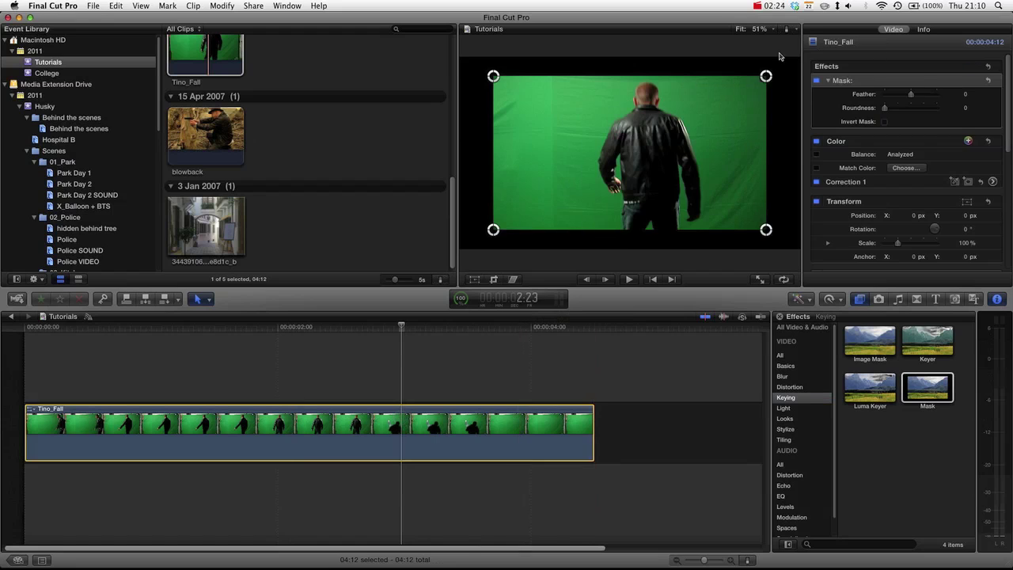
Reshape the mask by its four corners, trimming both sides of the green screen and extending the lower corners below the frame.
mouse_move(765, 79)
mouse_down()
mouse_move(778, 58)
mouse_move(757, 71)
mouse_up()
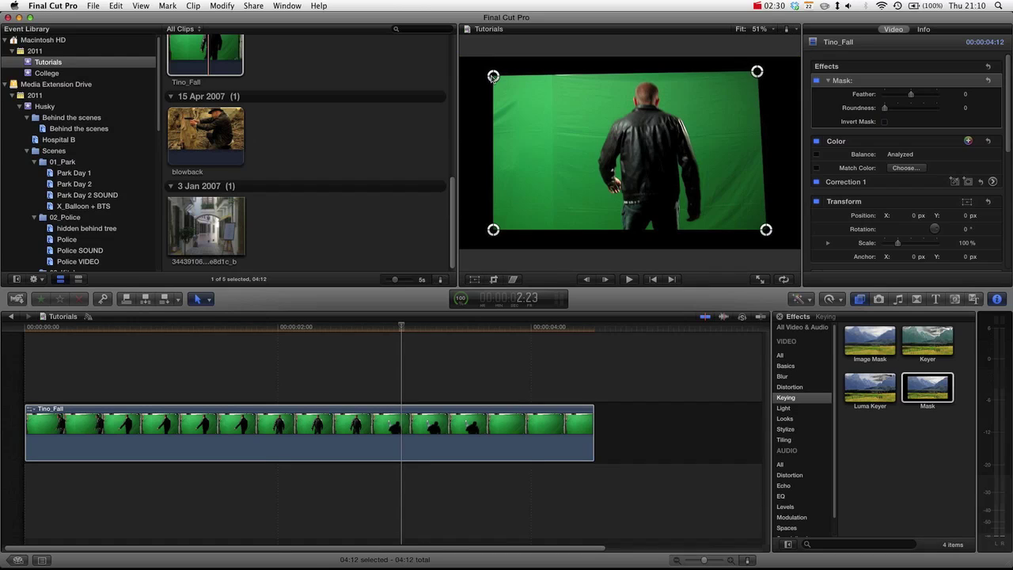
drag(494, 76, 527, 78)
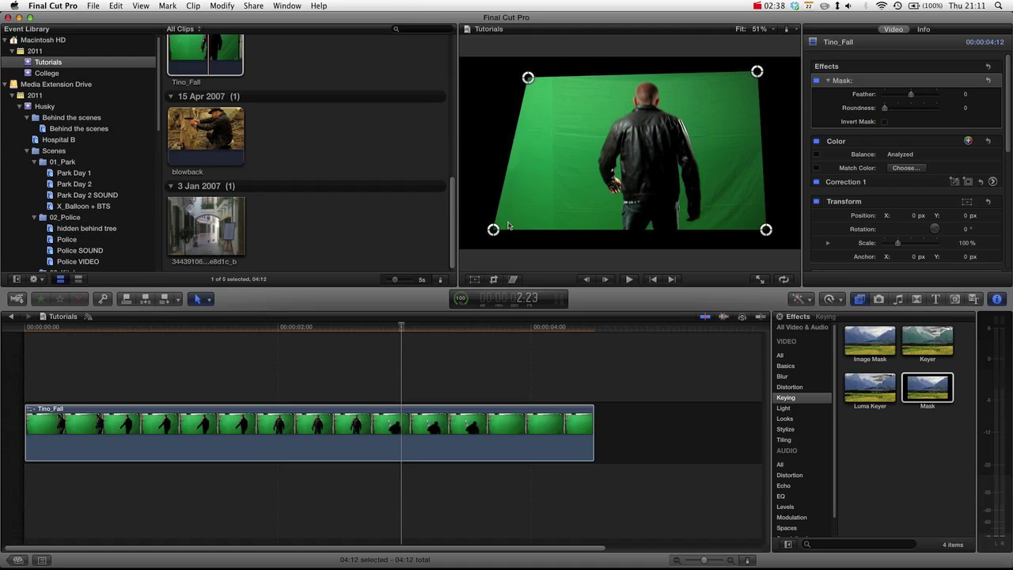
drag(494, 232, 505, 258)
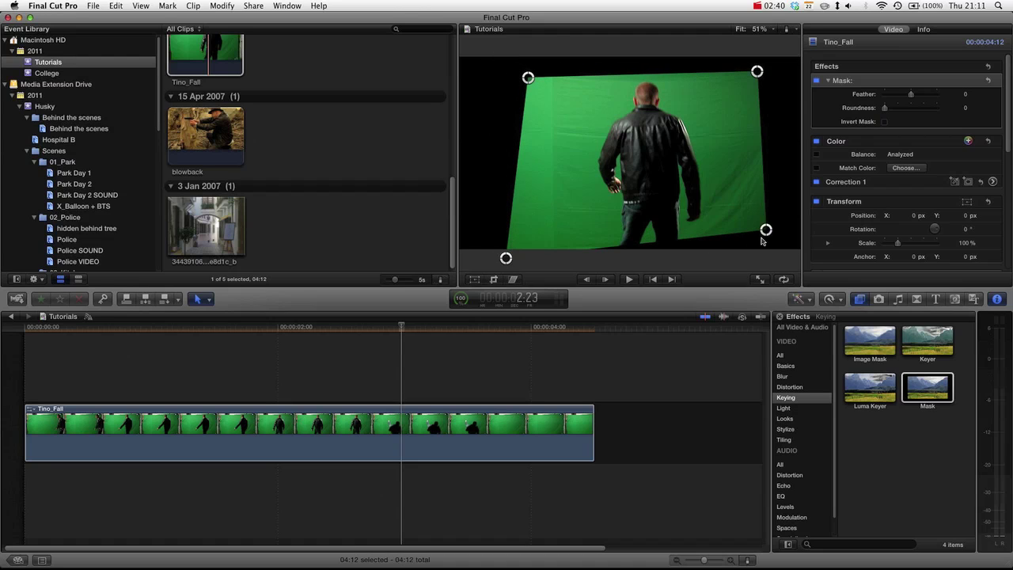
drag(765, 229, 767, 266)
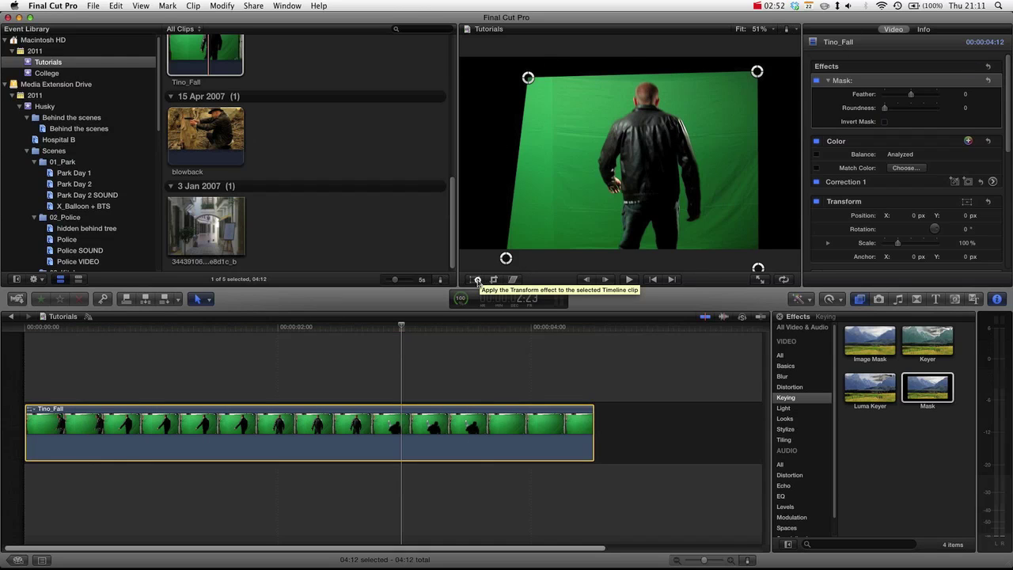
Transform the masked clip to a scale of about 136.48% and scrub through the timeline to check the actor's framing.
click(477, 281)
drag(460, 248, 396, 277)
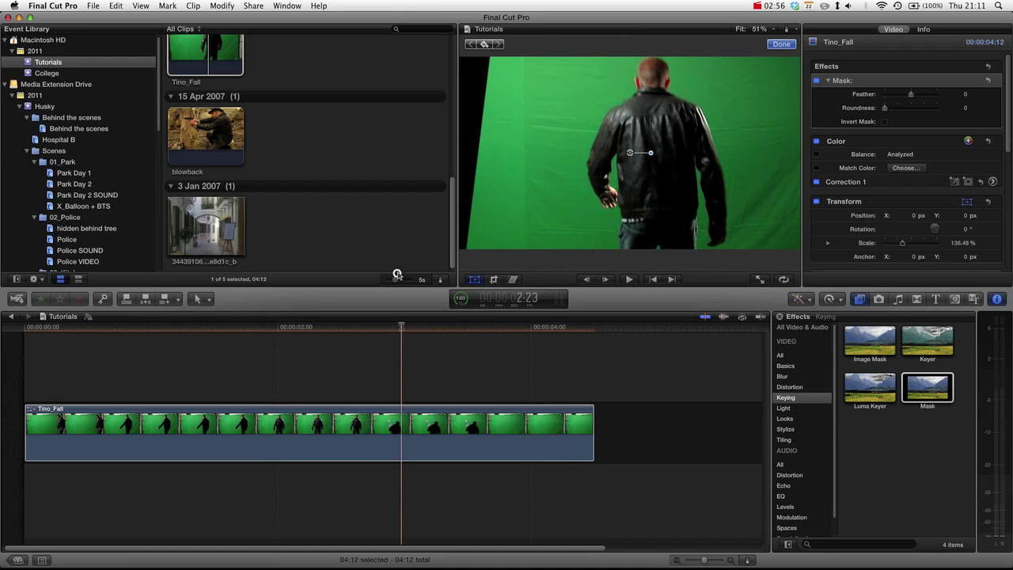
drag(378, 326, 26, 326)
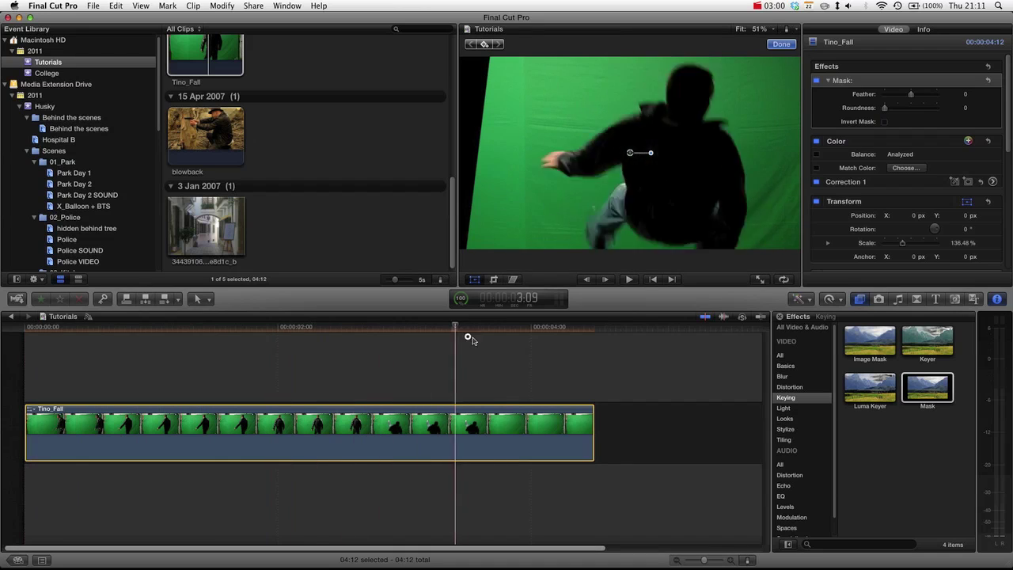
key(space)
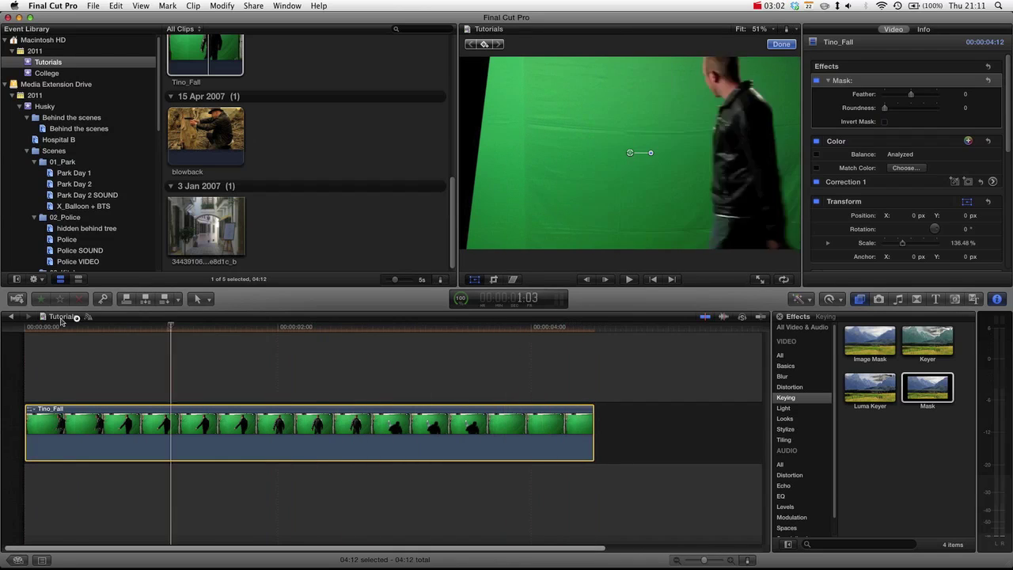
drag(149, 324, 430, 347)
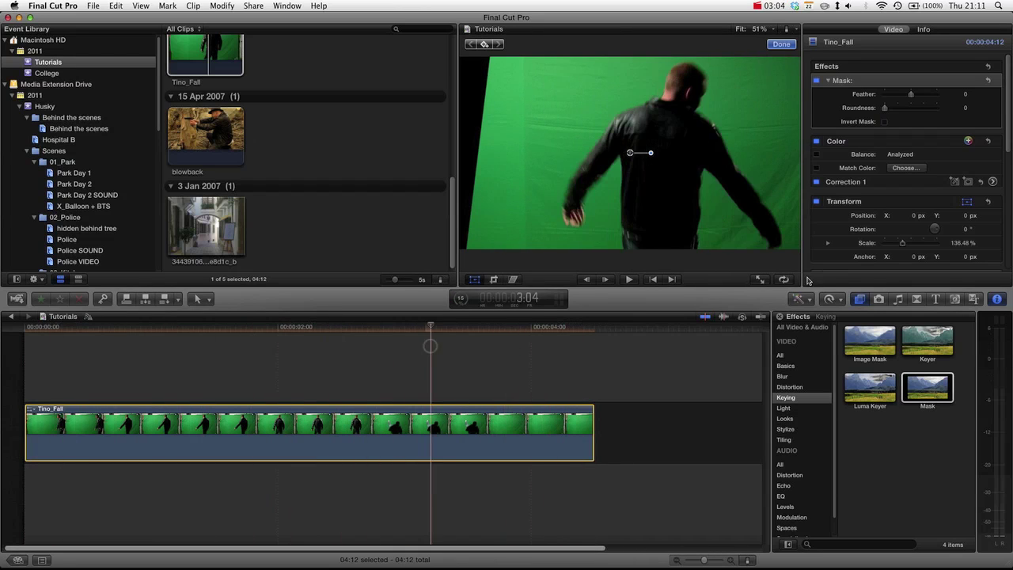
Apply the Keyer effect to the Tino_Fall clip and bring its refinement settings into view.
click(941, 339)
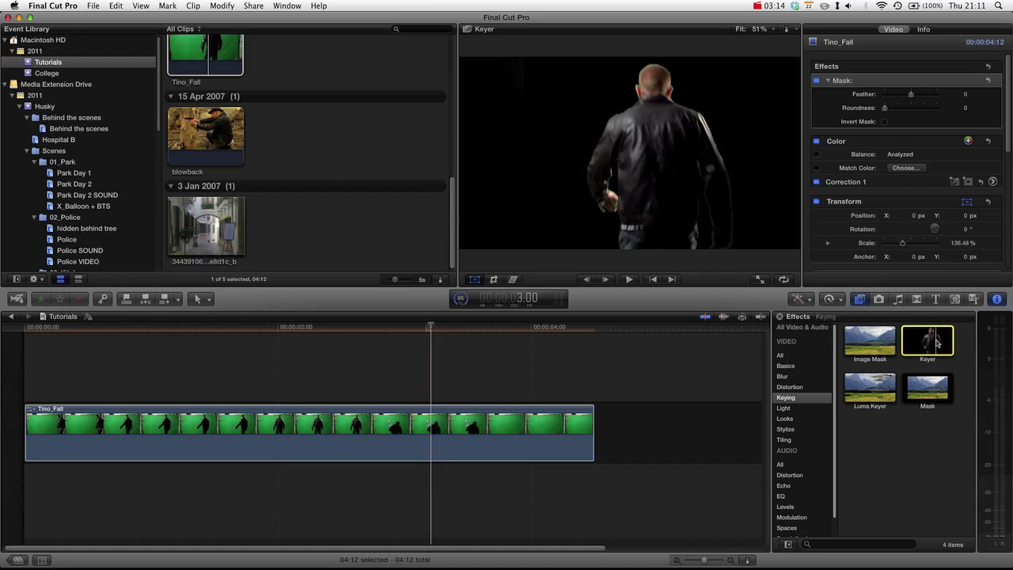
drag(934, 342, 360, 430)
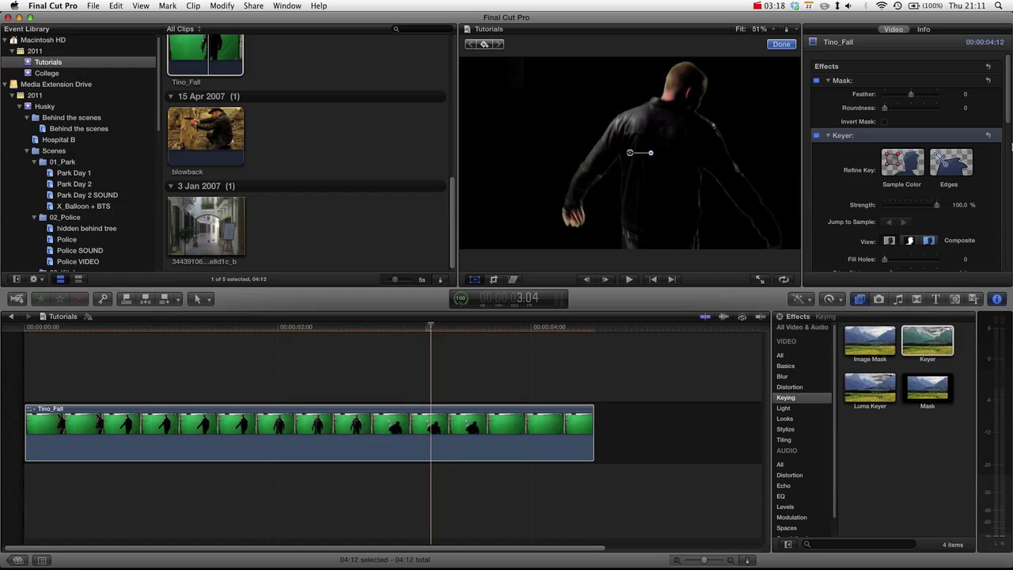
mouse_move(1009, 115)
mouse_down()
mouse_move(1009, 162)
mouse_move(1009, 129)
mouse_up()
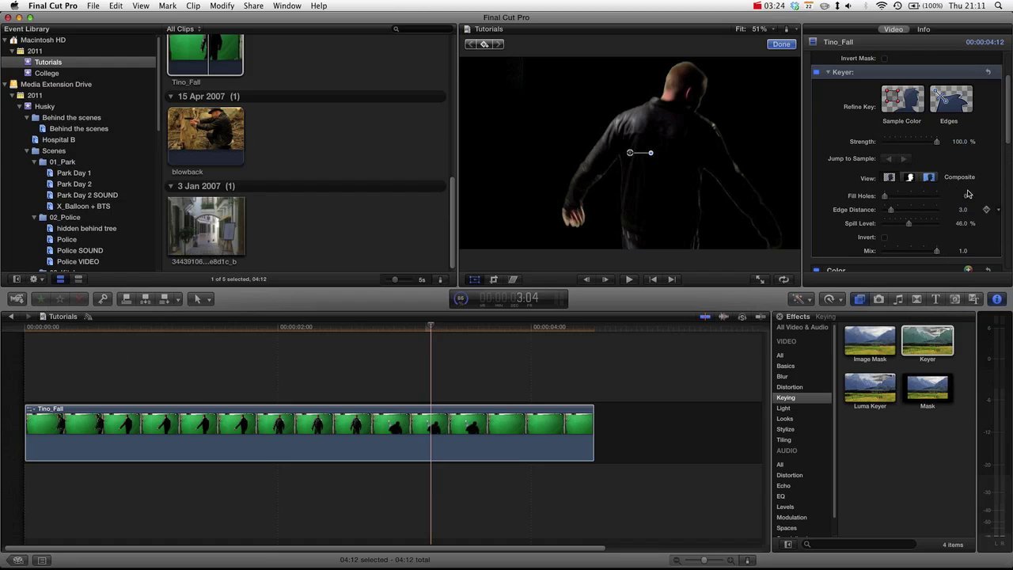
mouse_move(1009, 122)
mouse_down()
mouse_move(1009, 135)
mouse_move(1009, 122)
mouse_up()
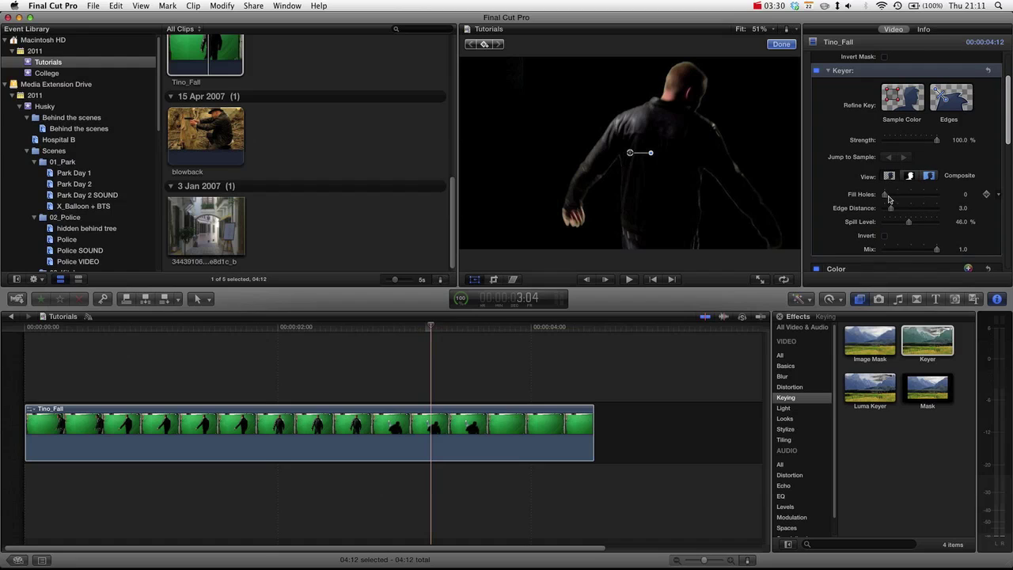
drag(889, 199, 890, 198)
Compare the Keyer's Original, Composite and Matte views of the keyed clip.
click(930, 176)
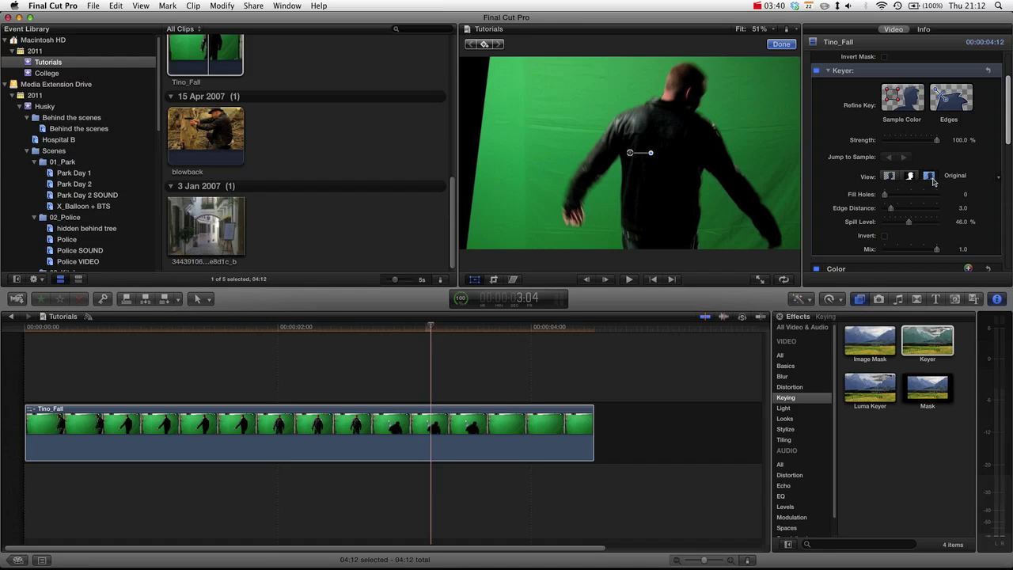
click(889, 176)
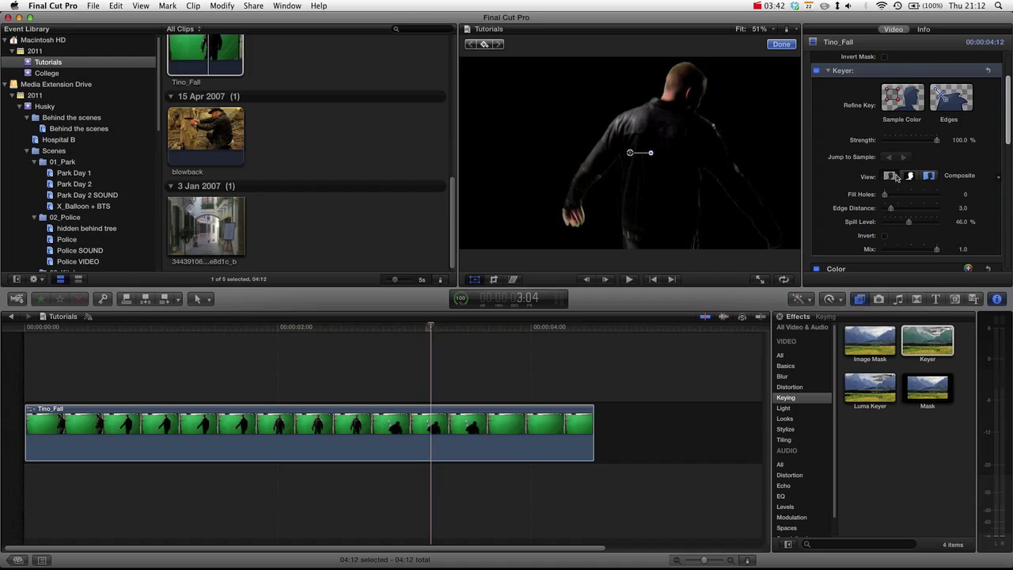
click(910, 176)
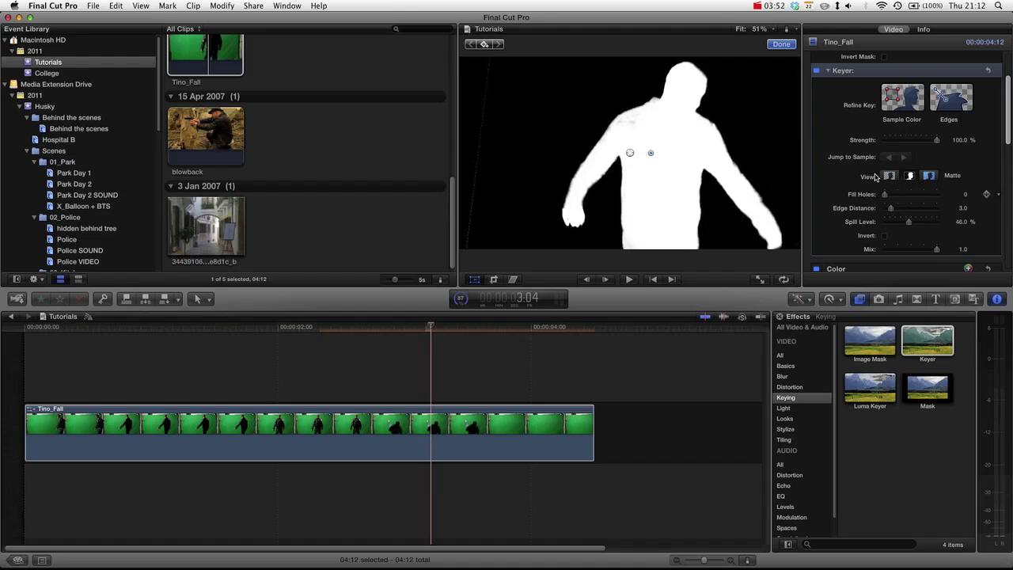
Set the Keyer view to Original, end the transform, and sample a rectangle of green backdrop near the upper-left corner with Sample Color.
click(930, 175)
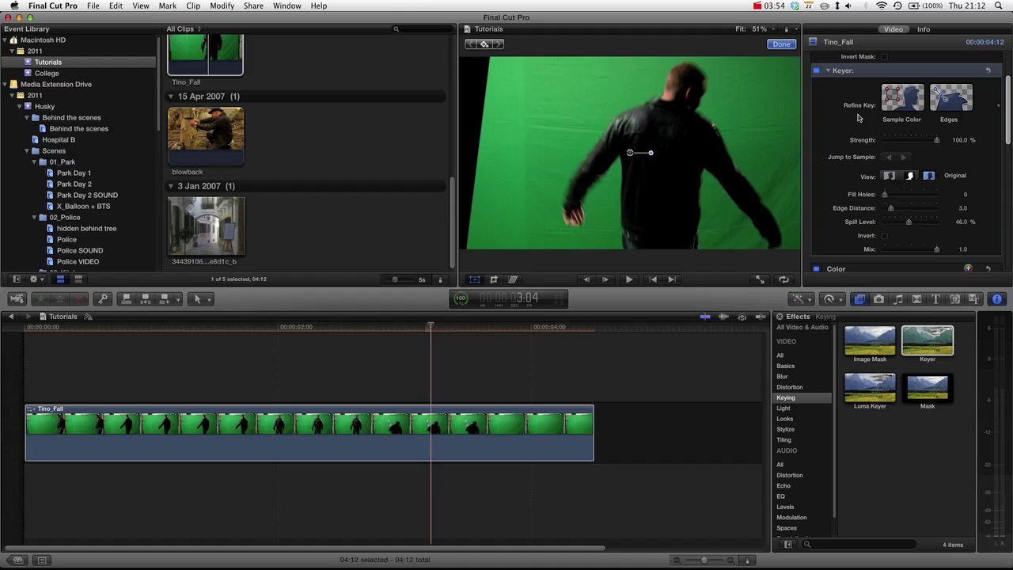
click(901, 101)
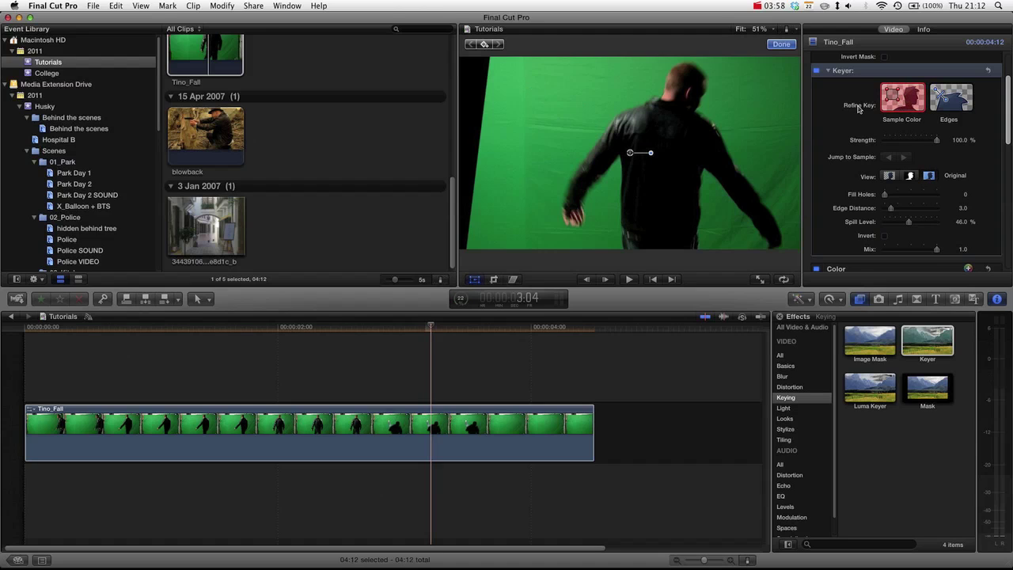
click(474, 278)
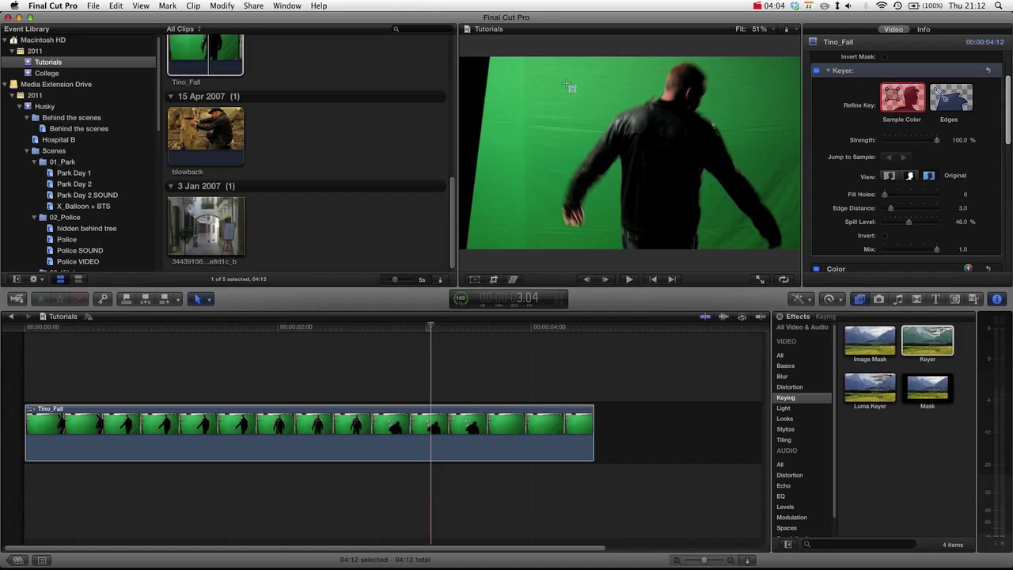
mouse_move(545, 82)
mouse_down()
mouse_move(569, 99)
mouse_move(584, 95)
mouse_move(592, 109)
mouse_move(527, 79)
mouse_up()
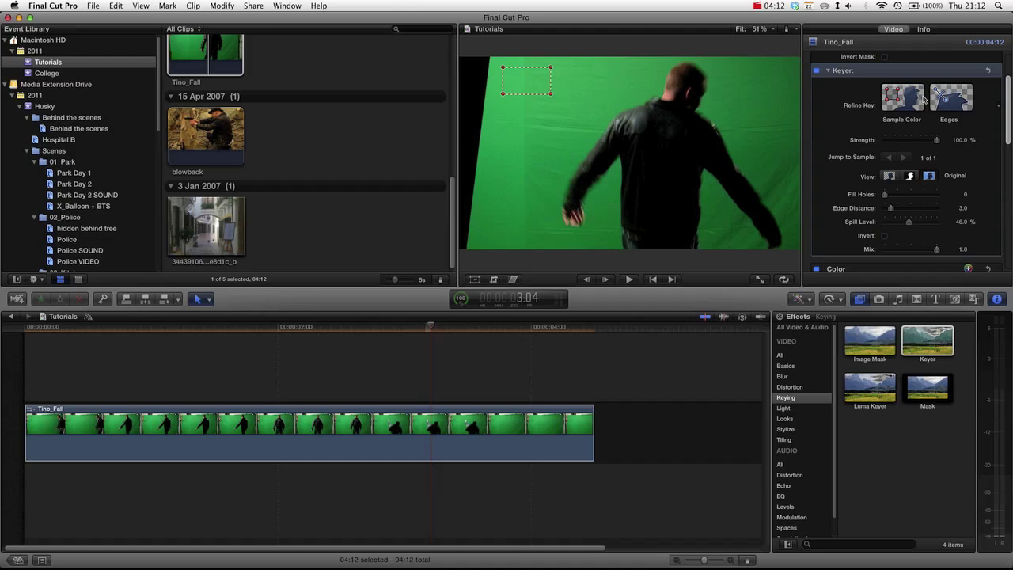
Draw an Edges sample from the green backdrop across the actor's left shoulder, check it in Matte view and set the Keyer view to Composite.
click(961, 99)
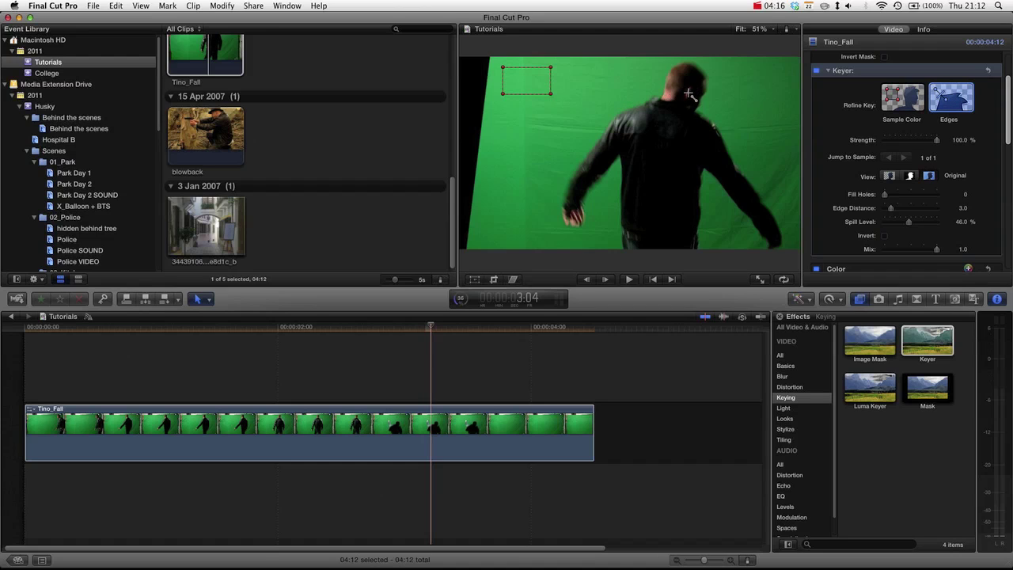
click(766, 31)
click(748, 109)
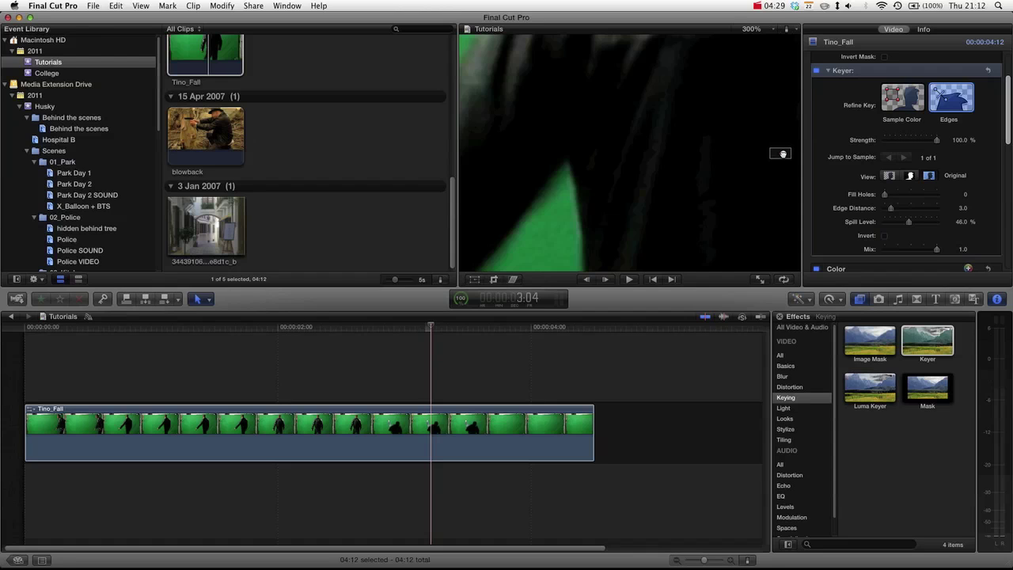
drag(783, 153, 784, 152)
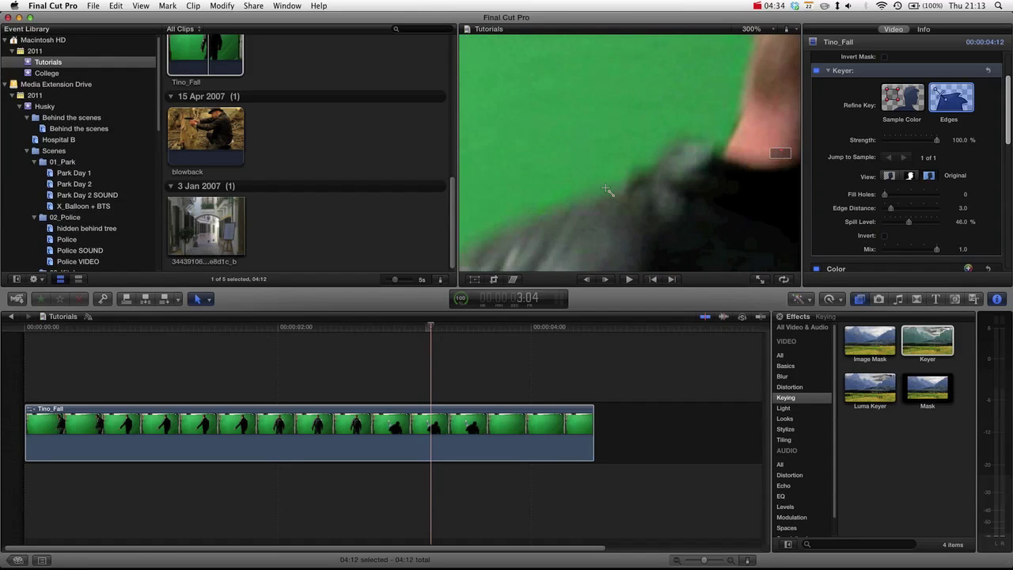
mouse_move(611, 182)
mouse_down()
mouse_move(607, 198)
mouse_move(619, 211)
mouse_move(608, 177)
mouse_up()
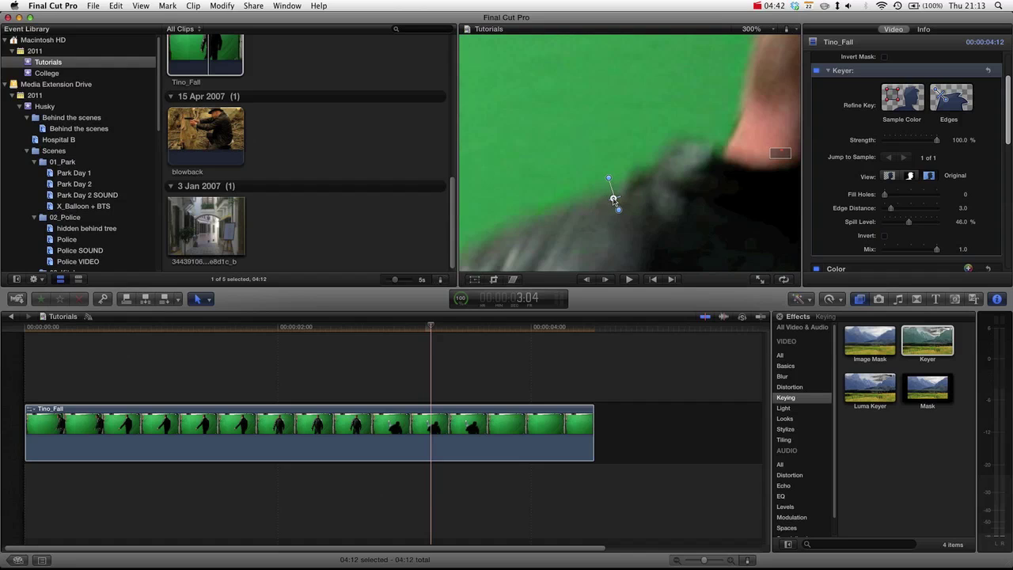
drag(617, 209, 617, 205)
click(909, 176)
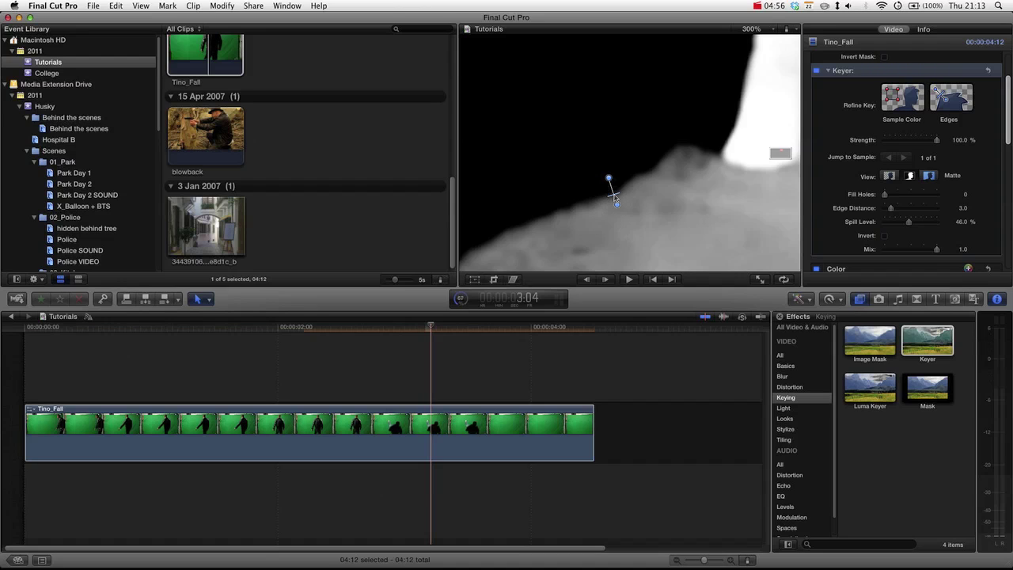
click(891, 175)
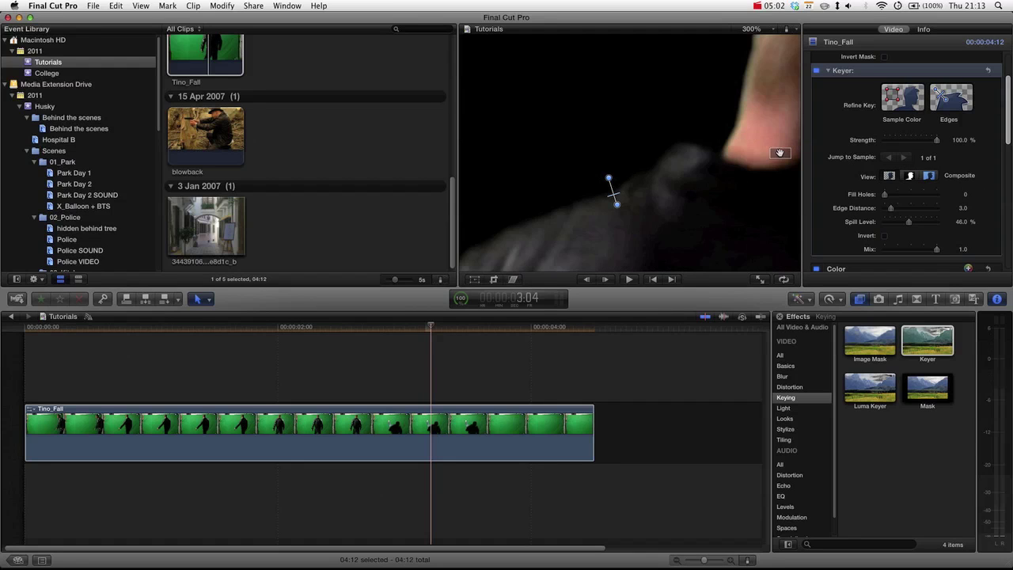
Set the Keyer's Spill Level to 99.5%, Edge Distance to 2.0 and Fill Holes to 0 while inspecting the actor's edges.
drag(780, 153, 780, 153)
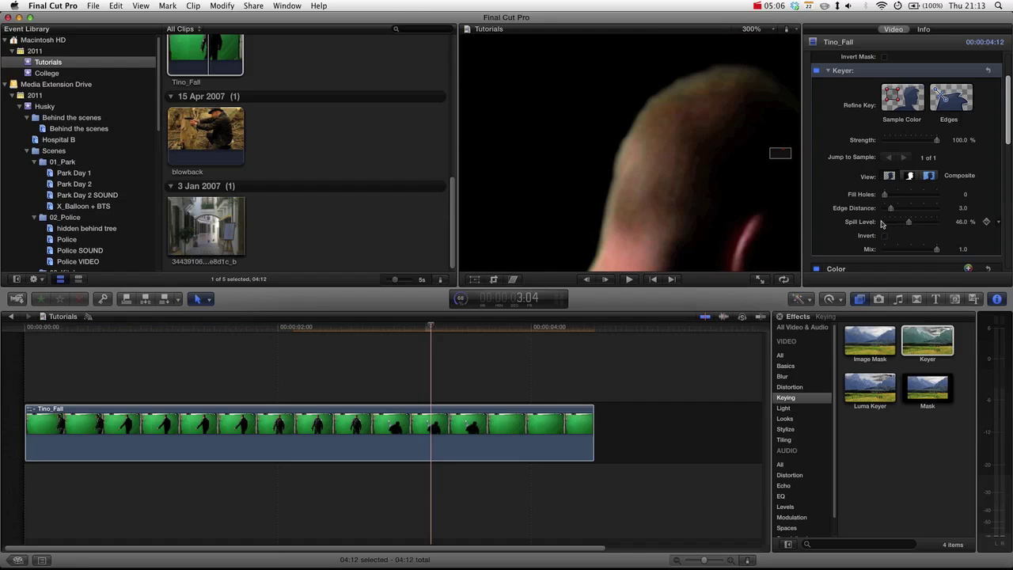
drag(911, 224, 936, 224)
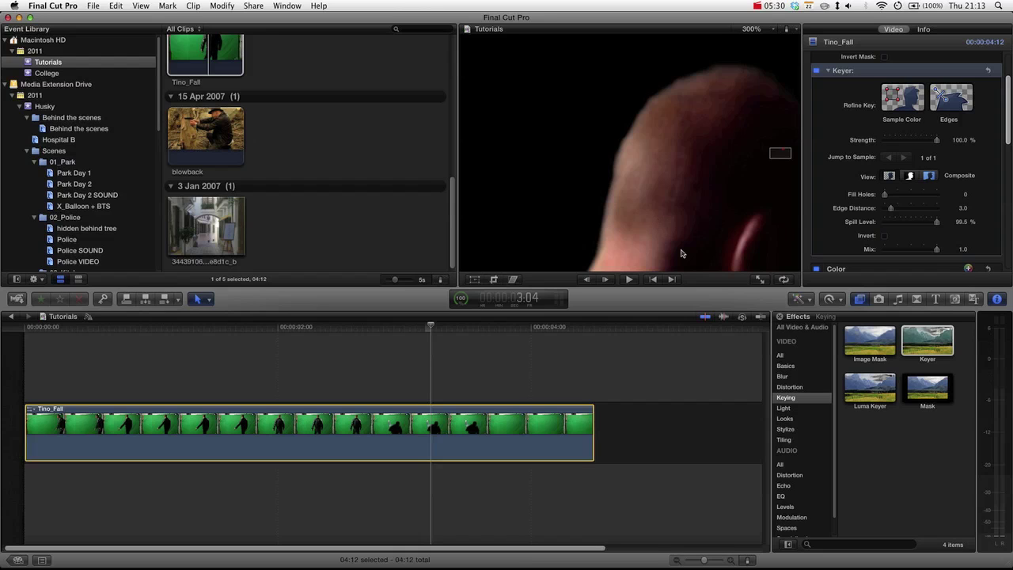
drag(783, 150, 782, 151)
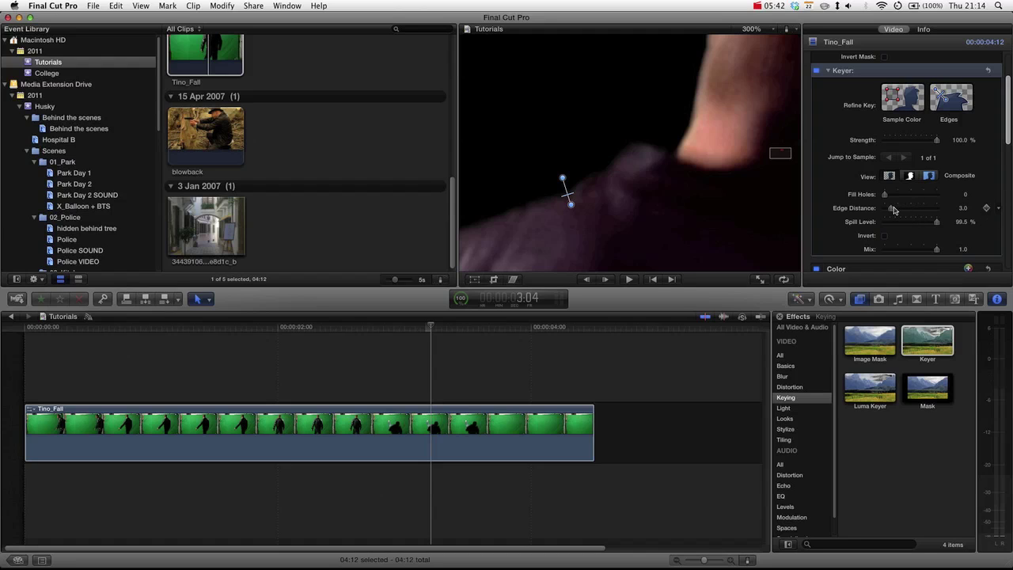
drag(897, 211, 892, 212)
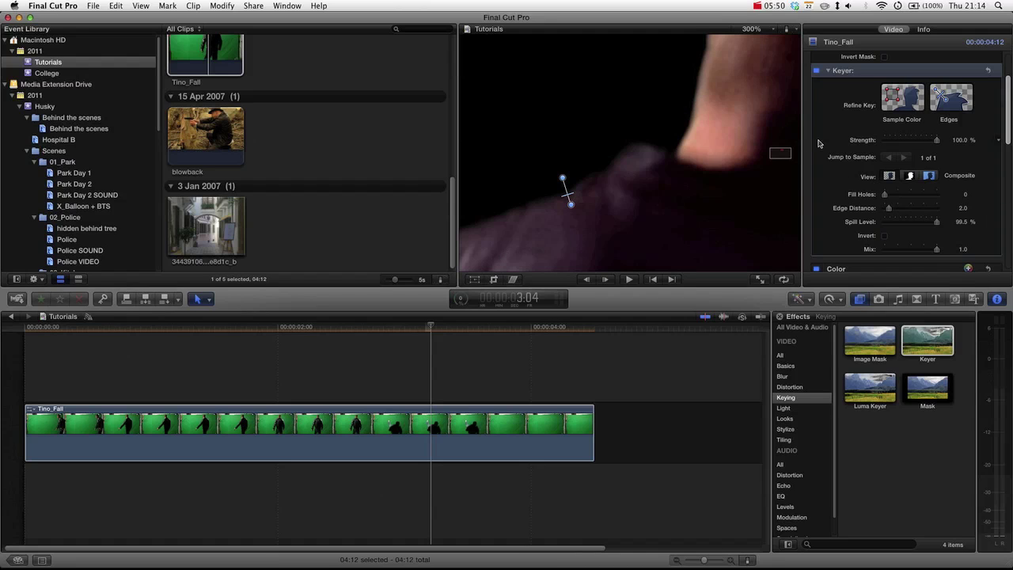
drag(782, 151, 780, 155)
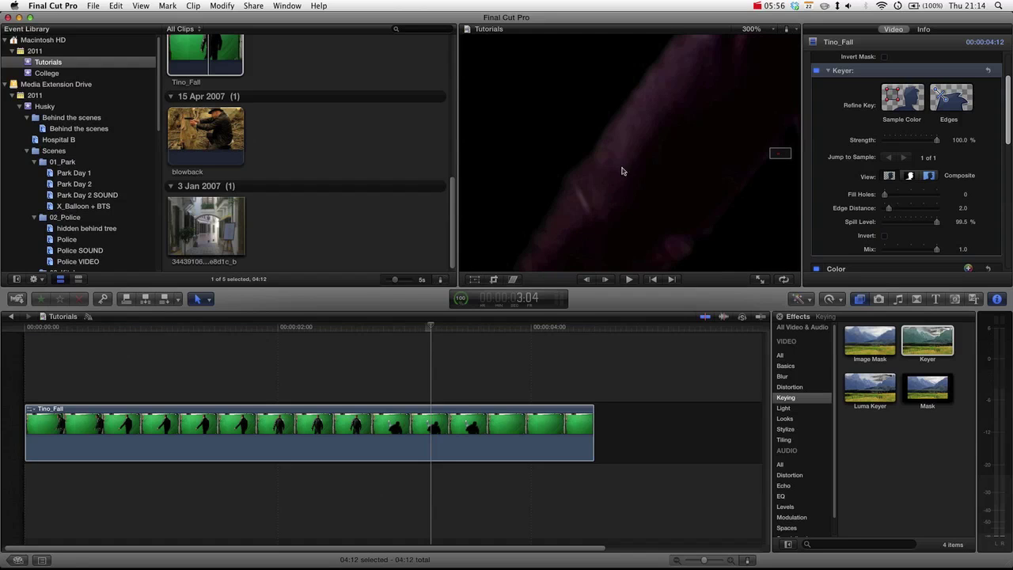
drag(885, 195, 874, 196)
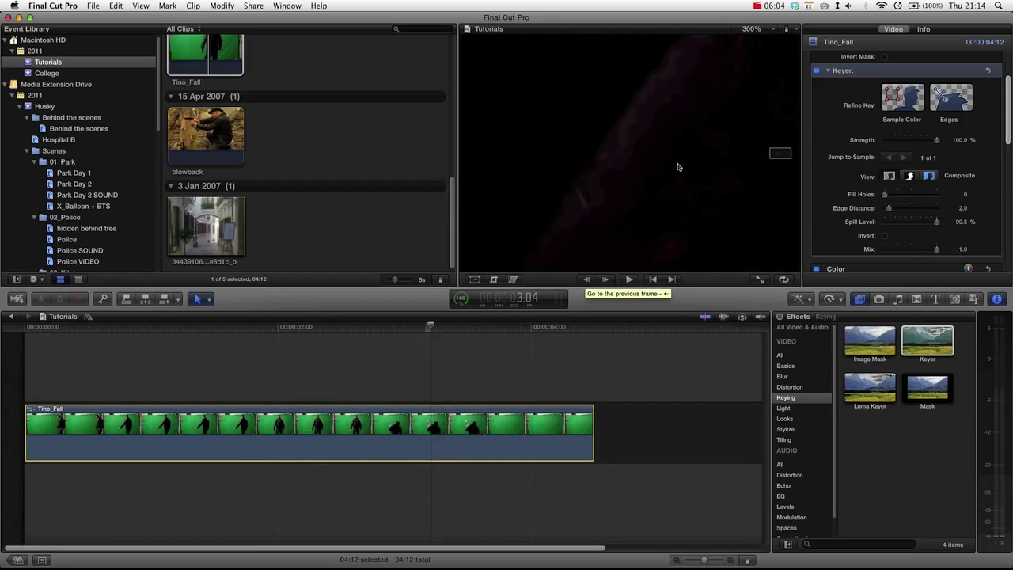
Check the keyed actor in the full frame at several points in the clip, finishing near 2:19.
click(751, 29)
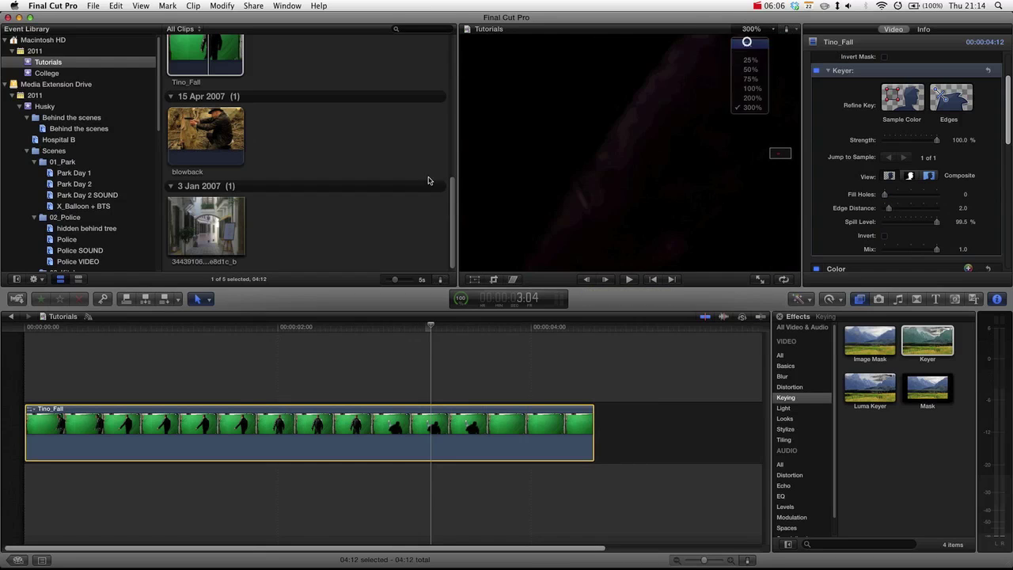
click(747, 44)
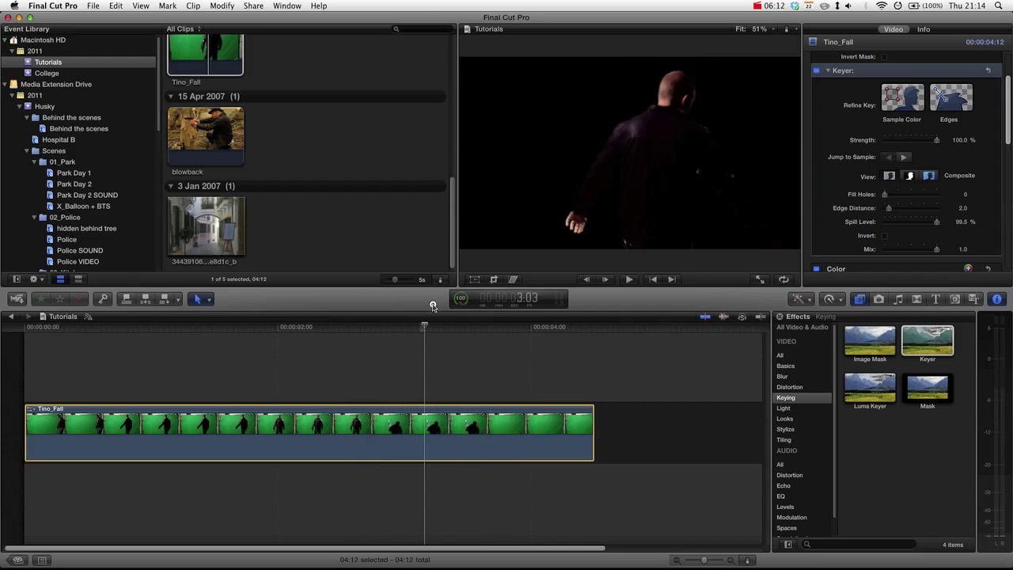
key(Right)
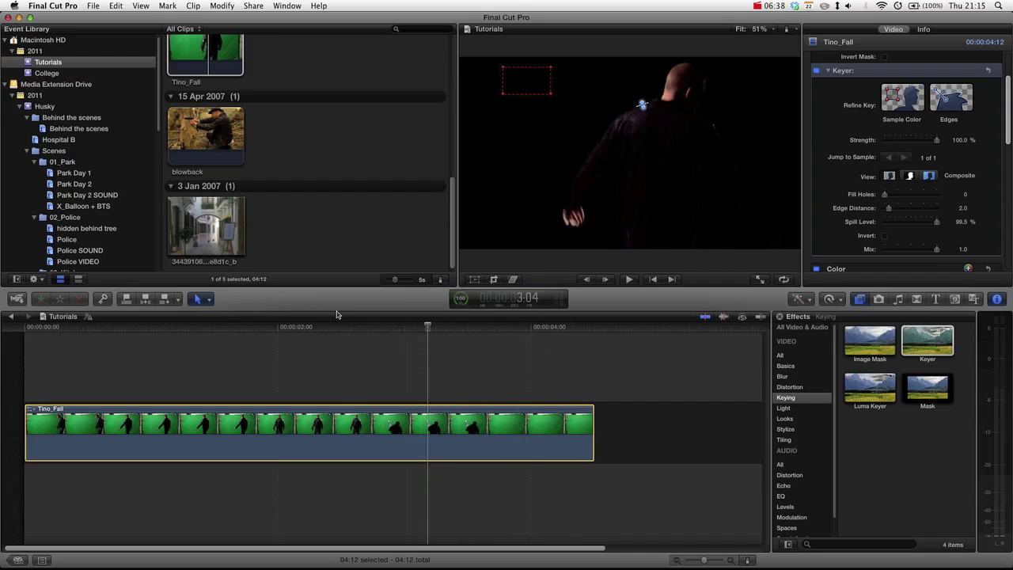
click(251, 328)
click(381, 327)
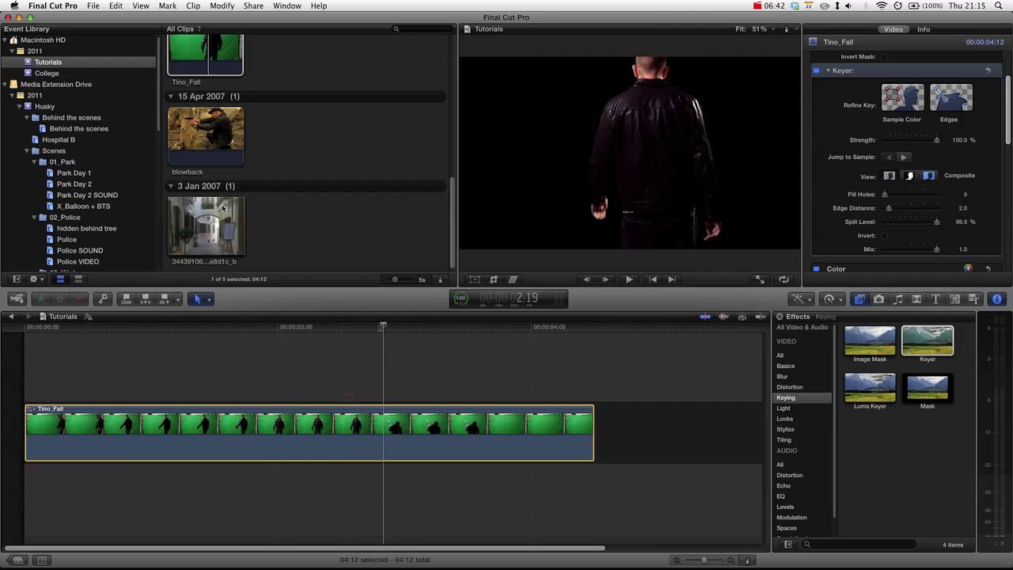
Place the 344391060_57e29e8d1c_b street still beneath Tino_Fall from the timeline start and trim its end to match the actor clip.
drag(212, 229, 27, 494)
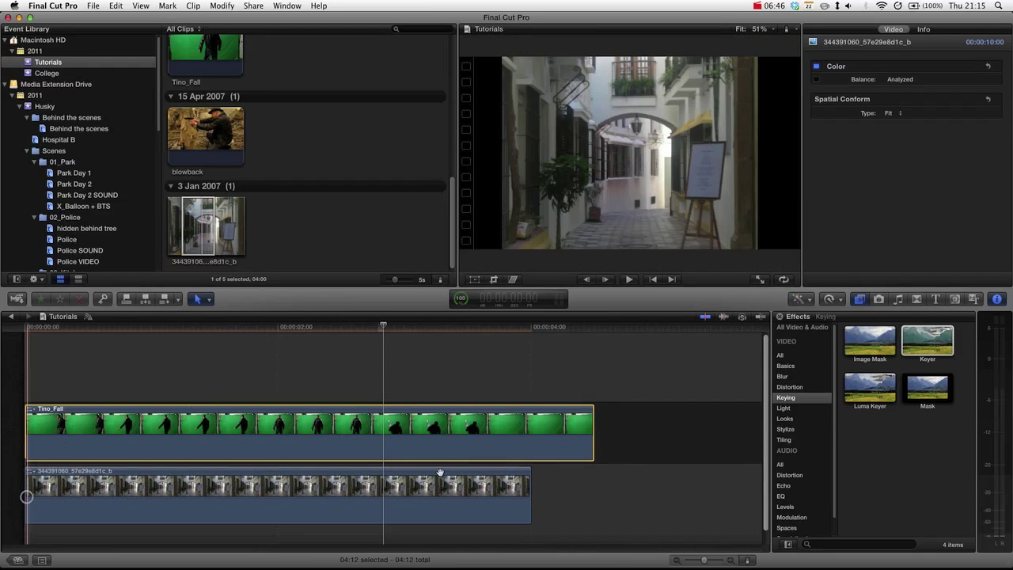
drag(531, 477, 599, 473)
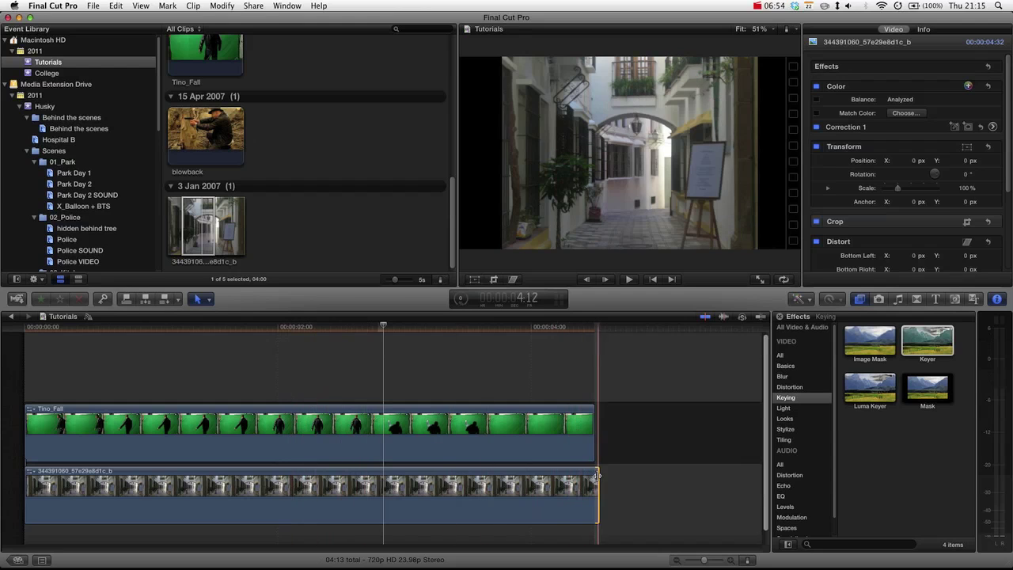
drag(598, 491, 593, 492)
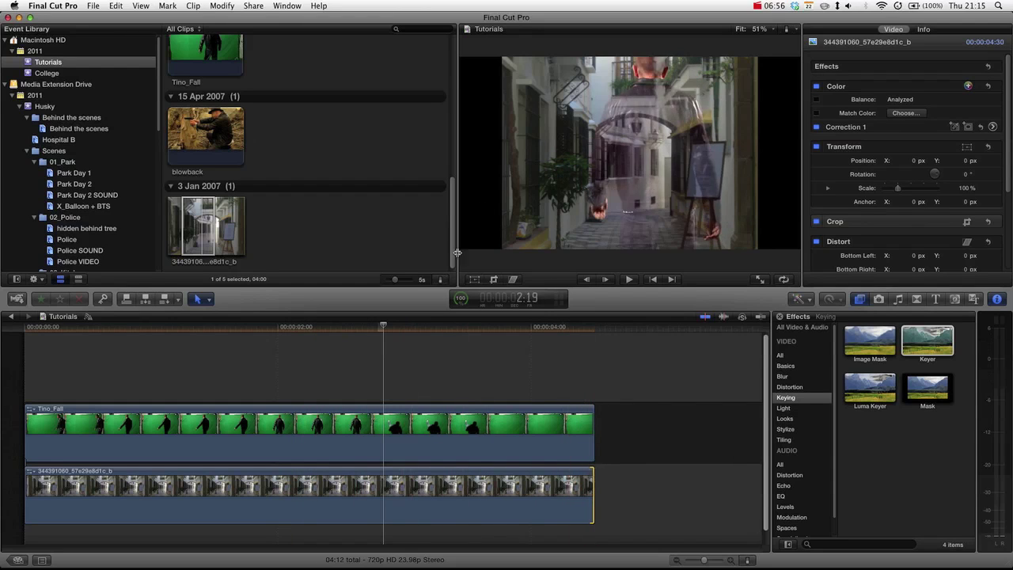
Select Tino_Fall at 2:19 and add a Keyer Edges sample beside the actor's left shoulder.
mouse_move(298, 330)
mouse_down()
mouse_move(136, 328)
mouse_move(300, 329)
mouse_up()
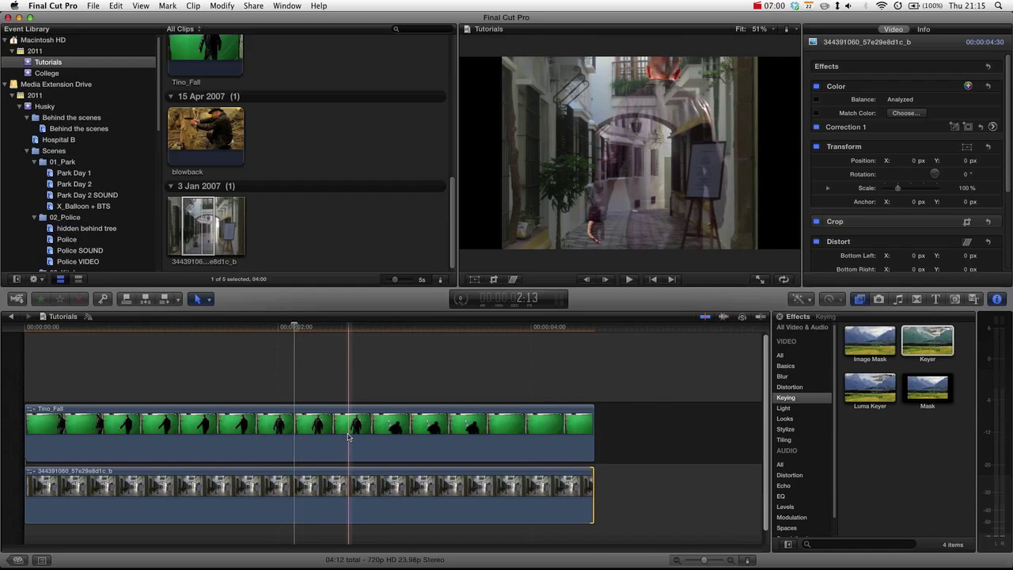
click(384, 432)
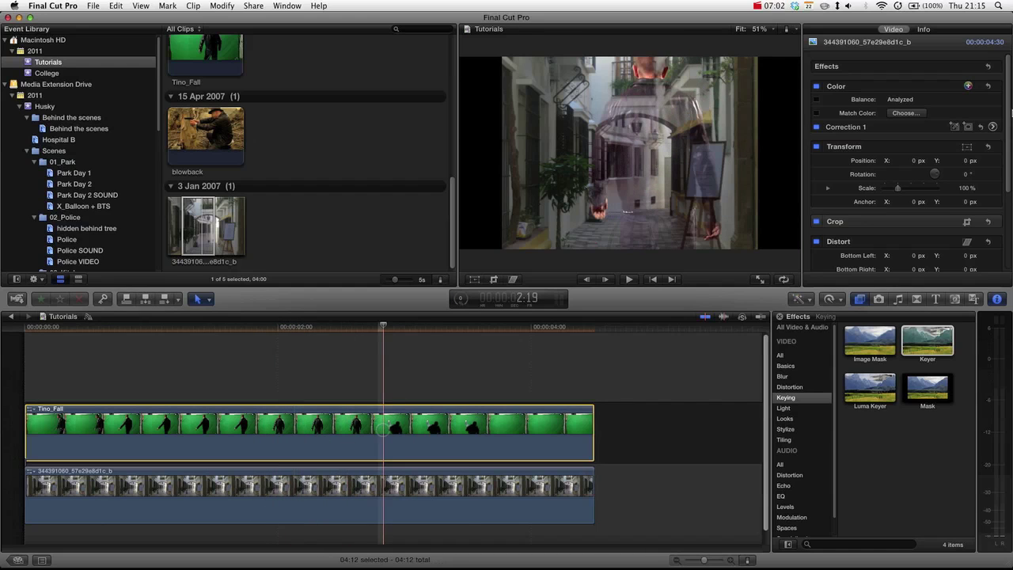
drag(1011, 113, 1002, 269)
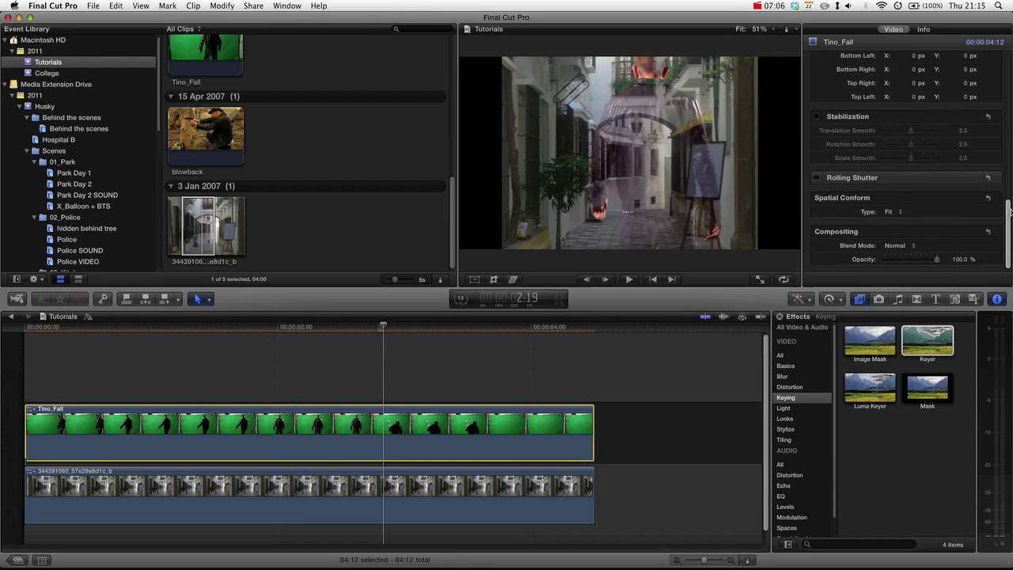
drag(1009, 210, 1009, 76)
click(946, 131)
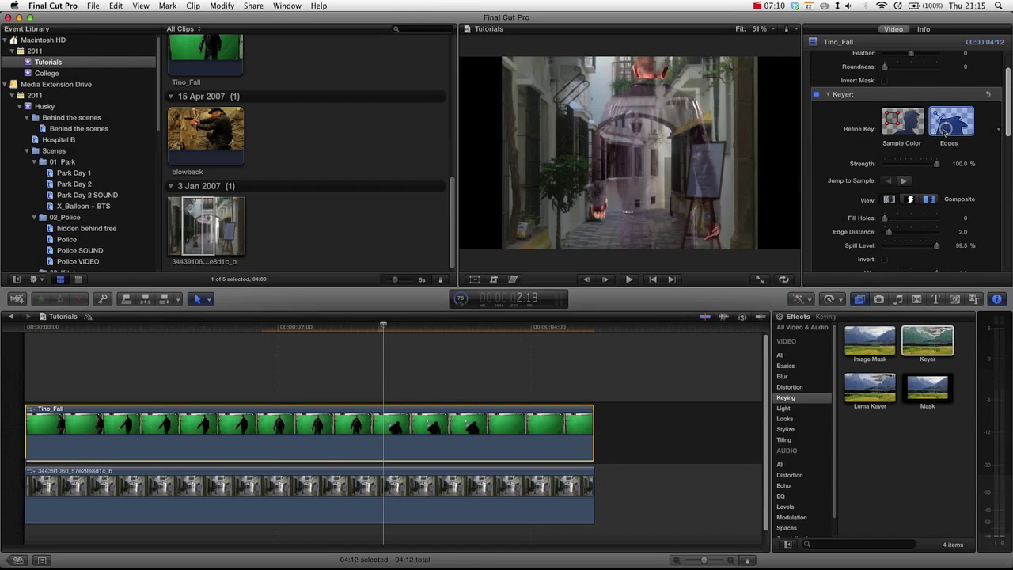
drag(608, 105, 603, 101)
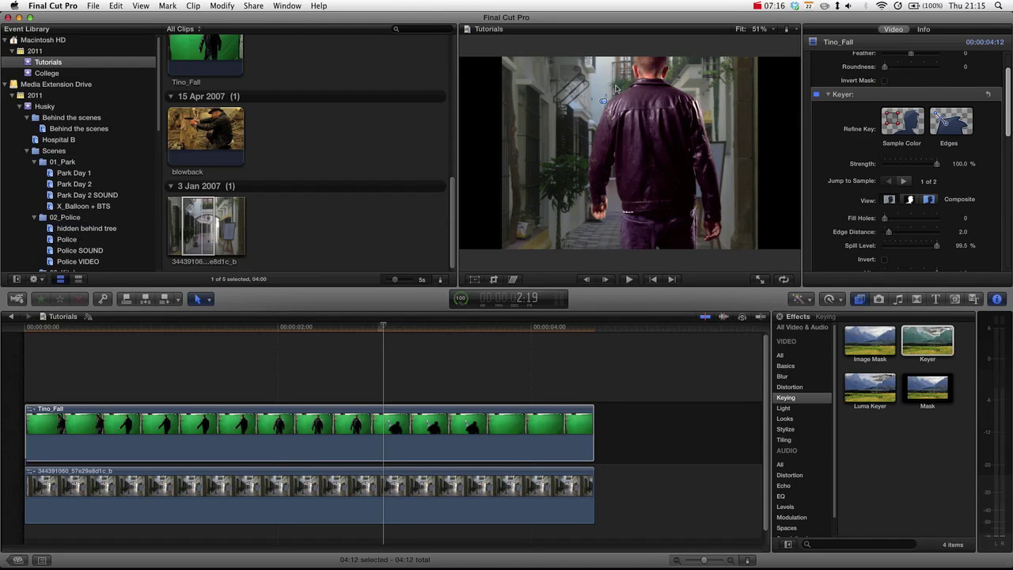
Reposition the endpoints of the new Edges sample so that it sits right at the jacket's left shoulder edge.
click(758, 29)
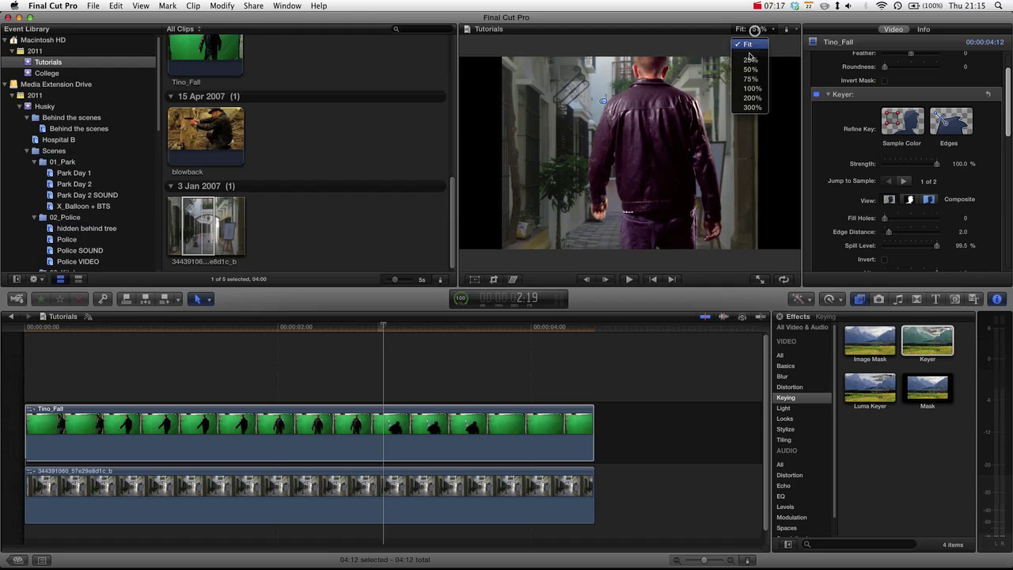
click(754, 98)
drag(778, 152, 777, 150)
drag(644, 103, 673, 125)
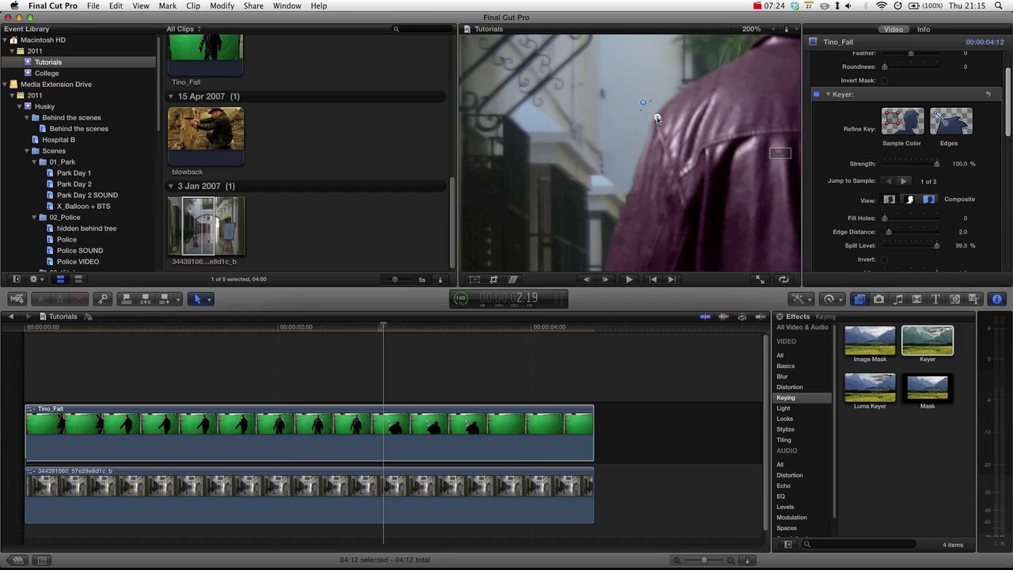
drag(648, 114, 655, 117)
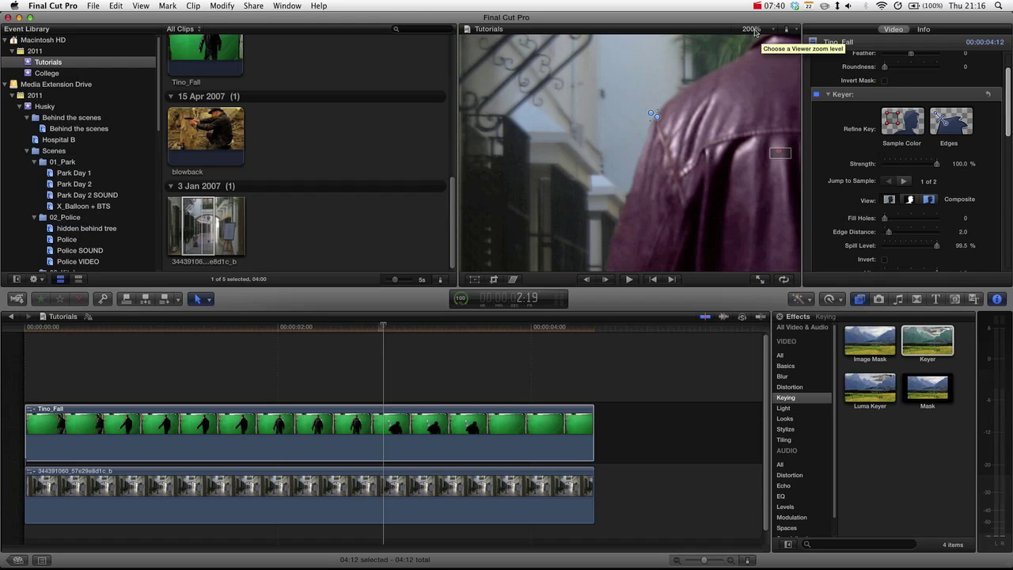
click(751, 29)
click(748, 41)
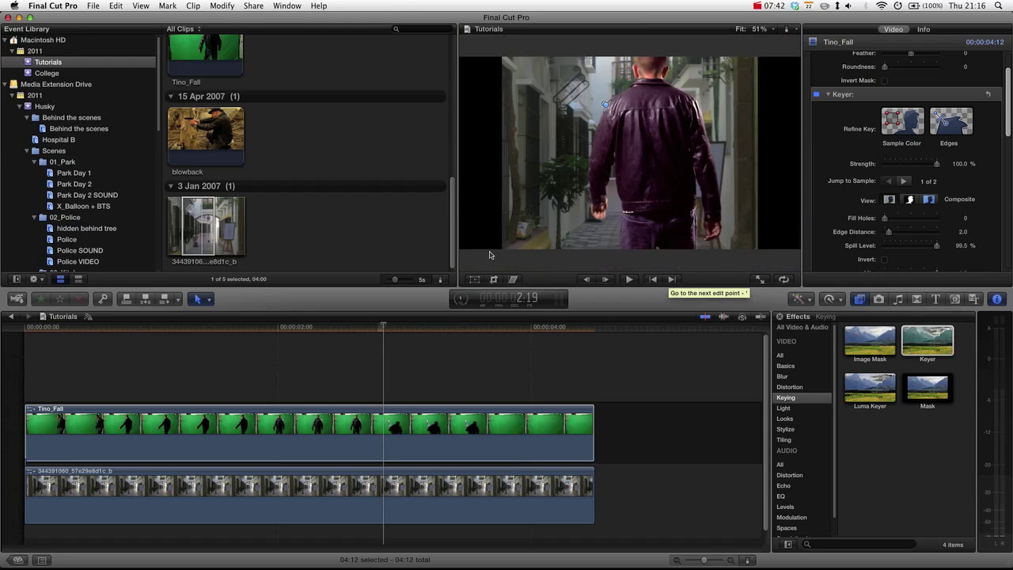
Scrub through the composite with Tino_Fall selected to check the actor's opacity around and after the sampled frame.
click(396, 431)
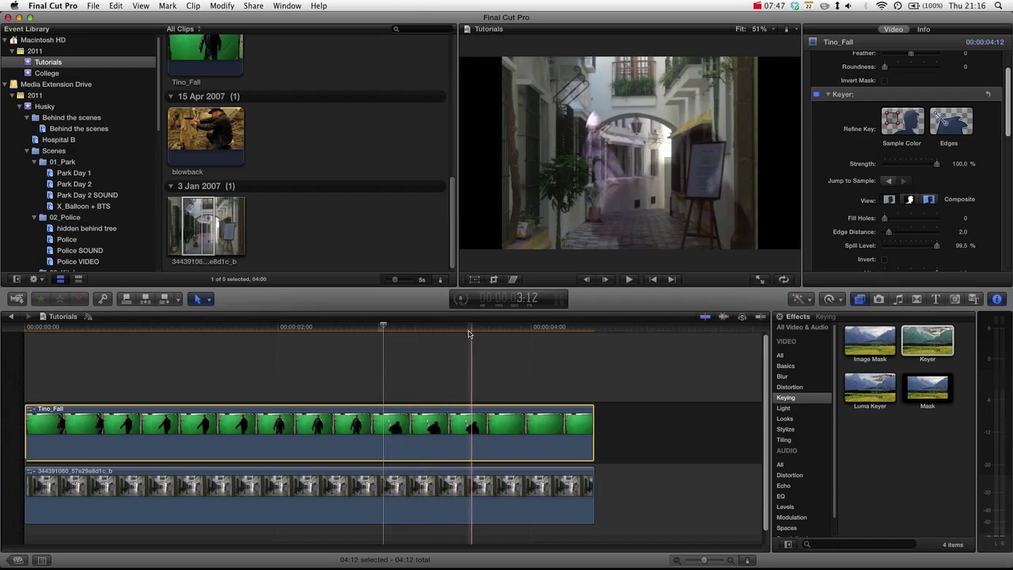
click(382, 328)
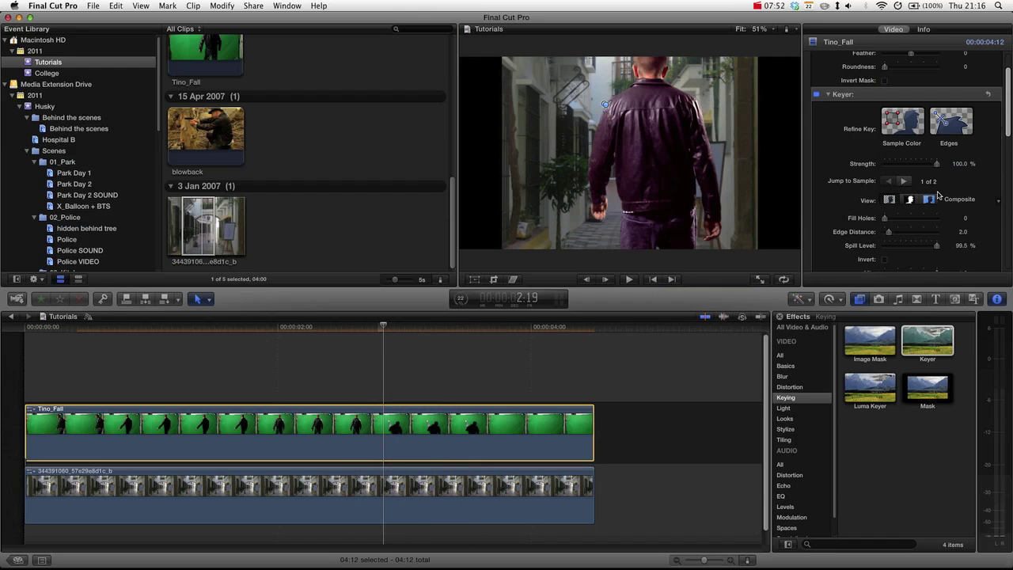
key(space)
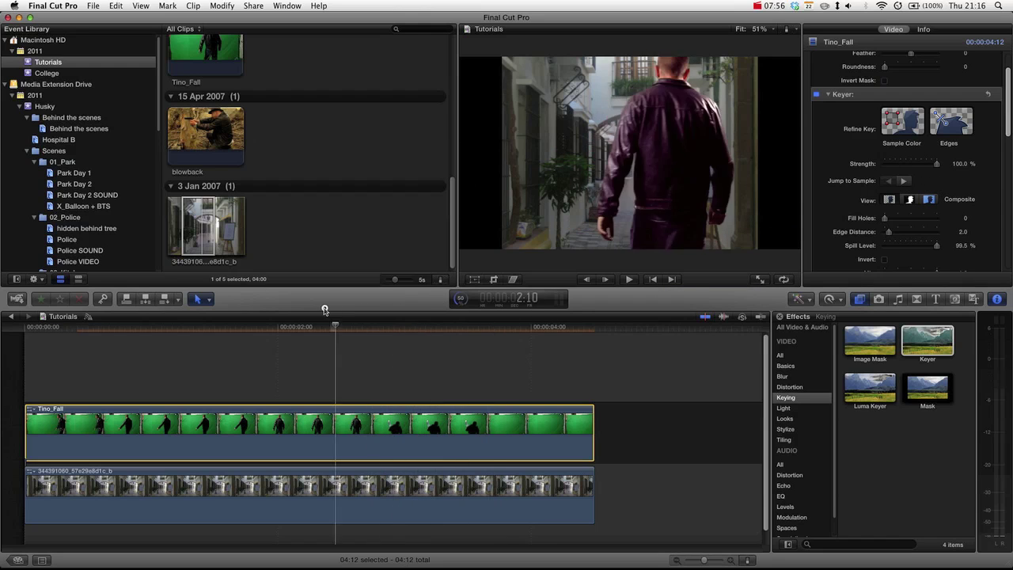
drag(334, 327, 601, 332)
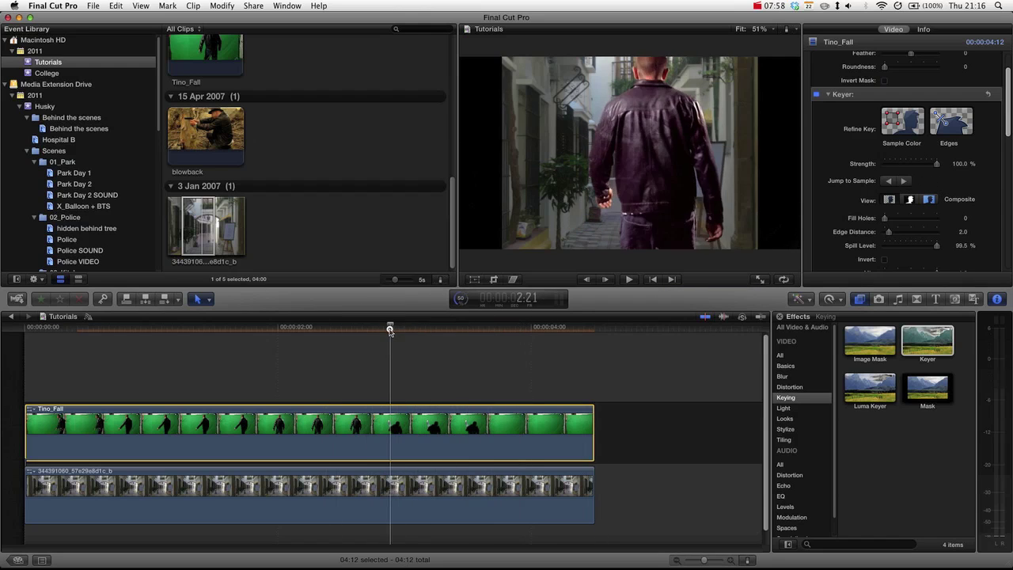
drag(389, 328, 450, 335)
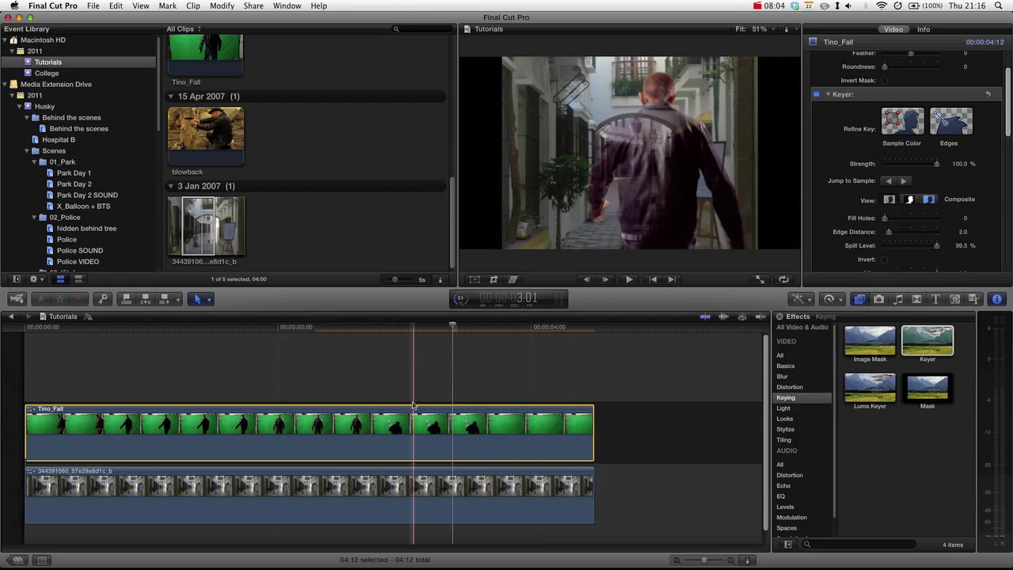
Jump back through the Keyer's samples to the first one at 2:19.
click(892, 182)
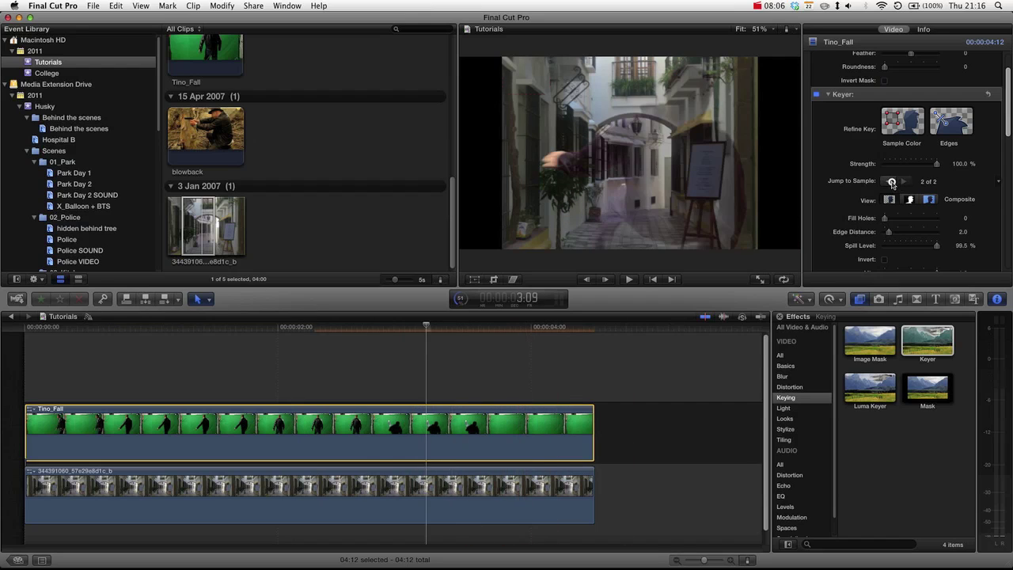
click(997, 181)
click(980, 190)
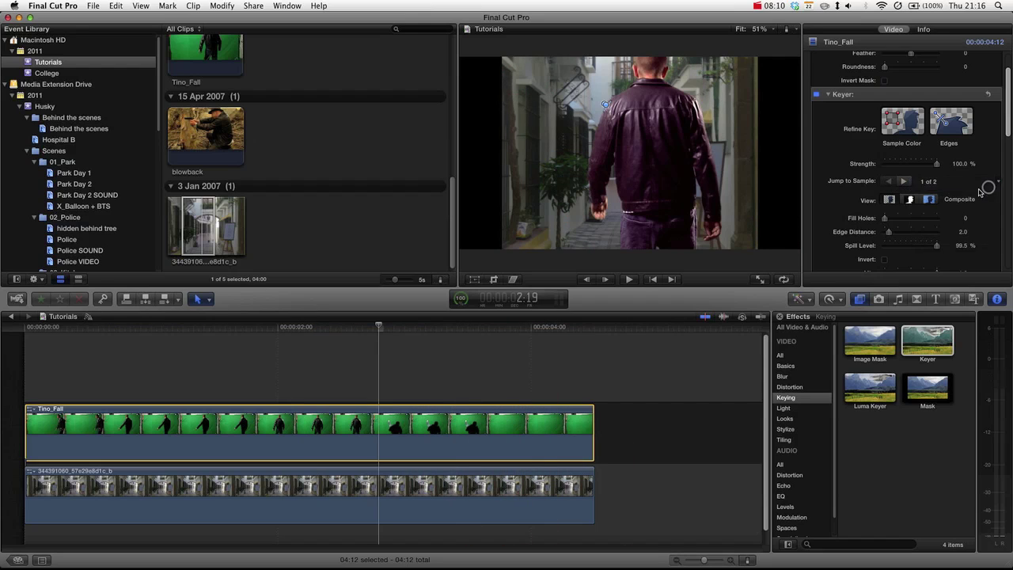
Go to the Keyer's second sample, try resetting the Jump to Sample parameter, and return to the first sample.
click(907, 183)
click(998, 182)
click(989, 188)
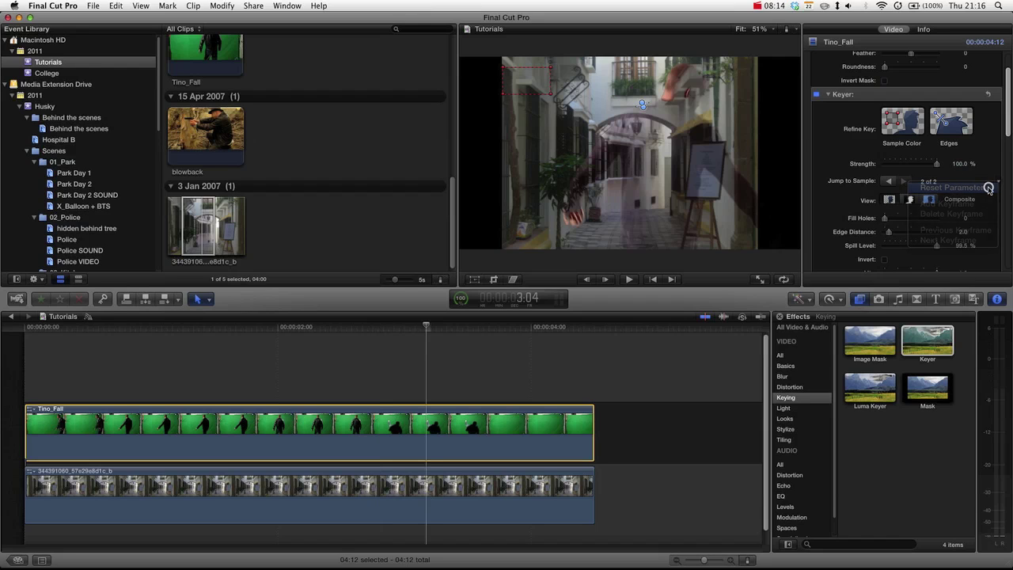
click(887, 184)
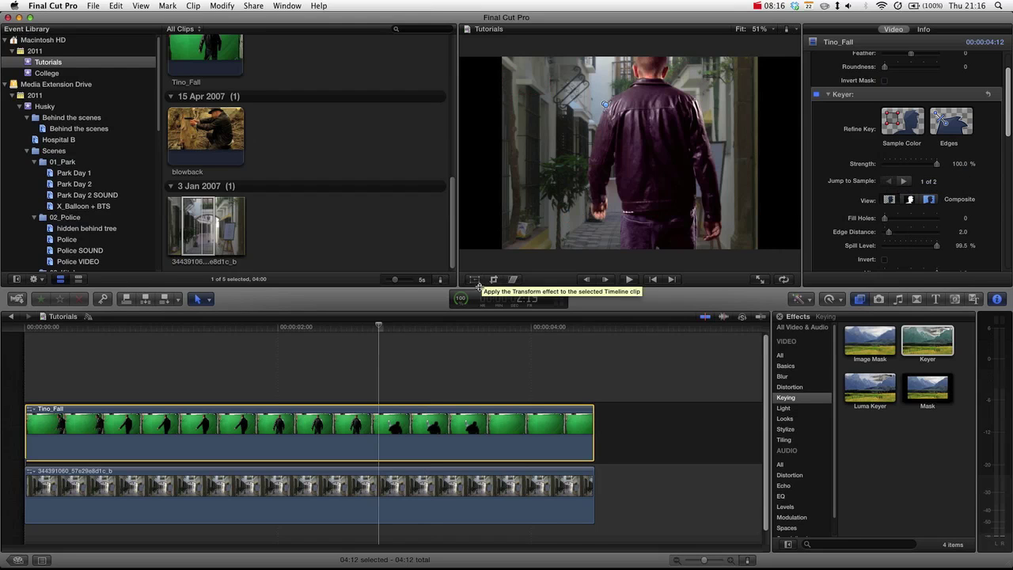
Move the playhead to 4:01 and reset all parameters of the Keyer effect on Tino_Fall.
click(538, 328)
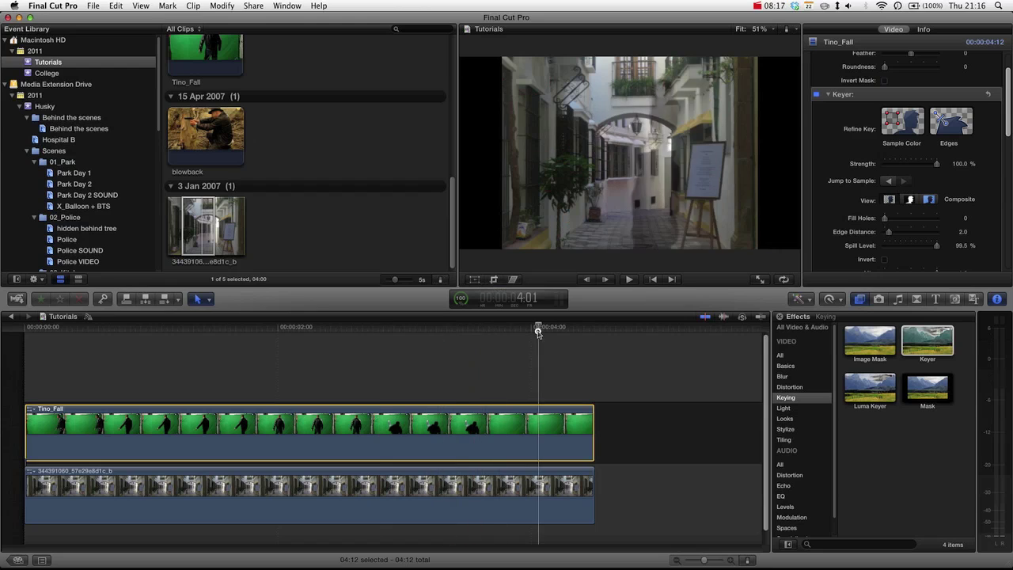
click(998, 95)
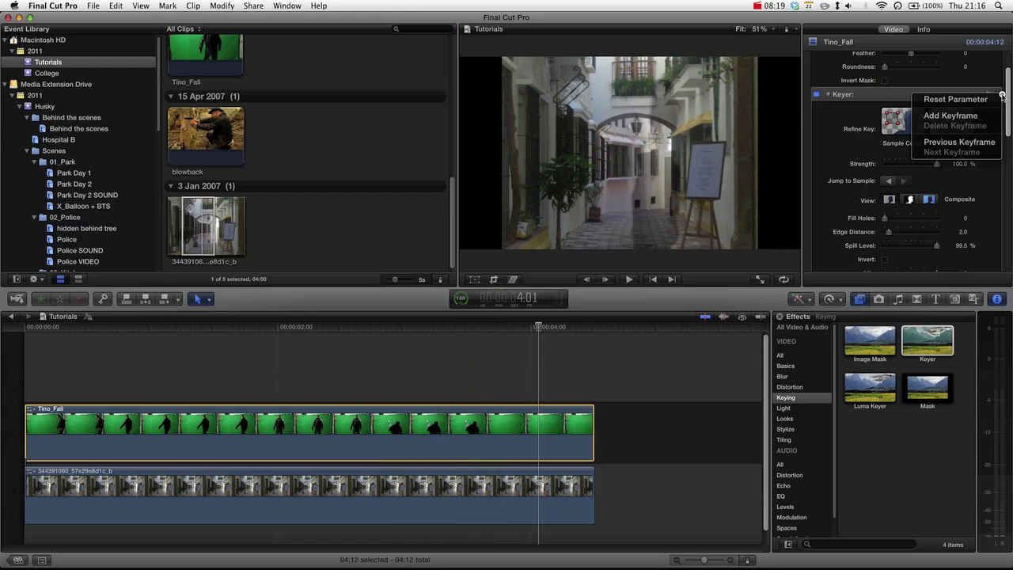
click(955, 99)
Look over the Keyer's Edge Distance and Spill Level settings and check the composite at 2:02 and 2:07.
drag(918, 250, 968, 242)
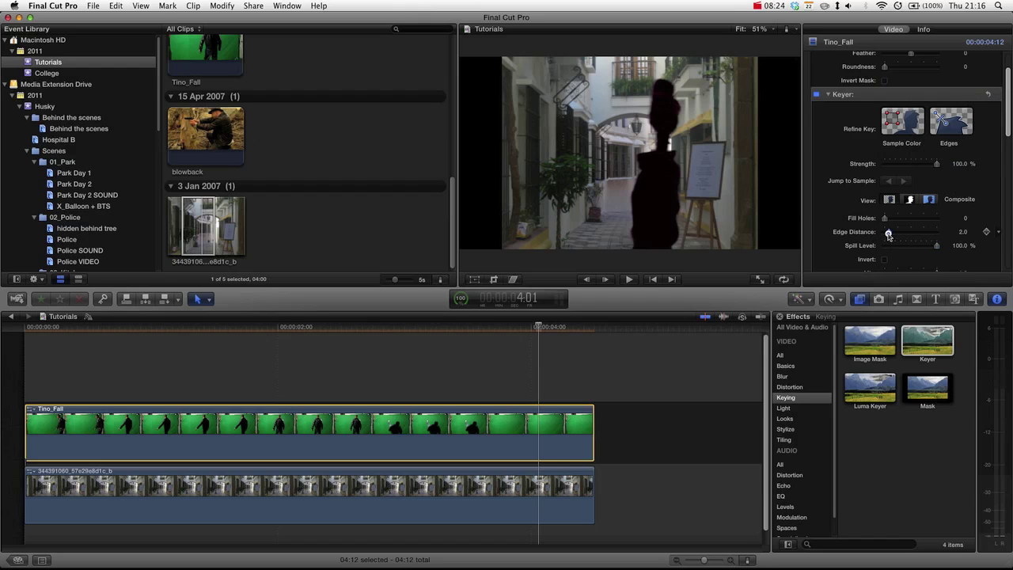
click(887, 233)
scroll(831, 214, down, 3)
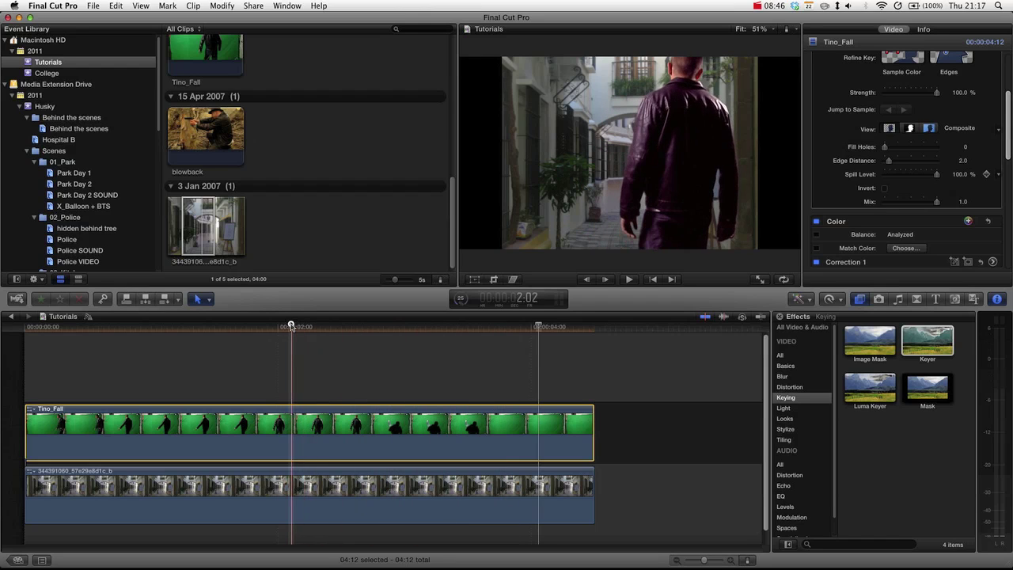
click(290, 326)
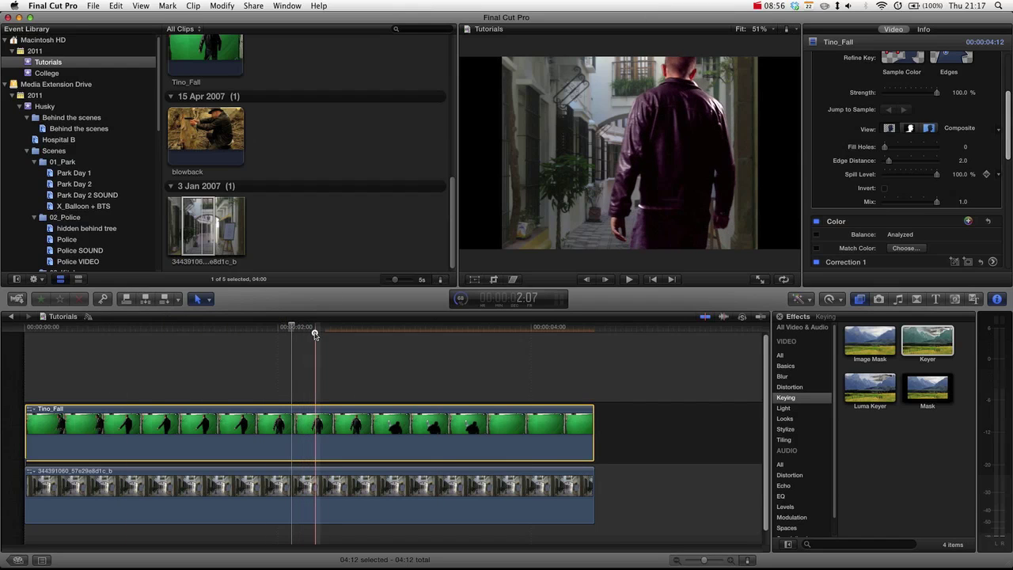
click(314, 333)
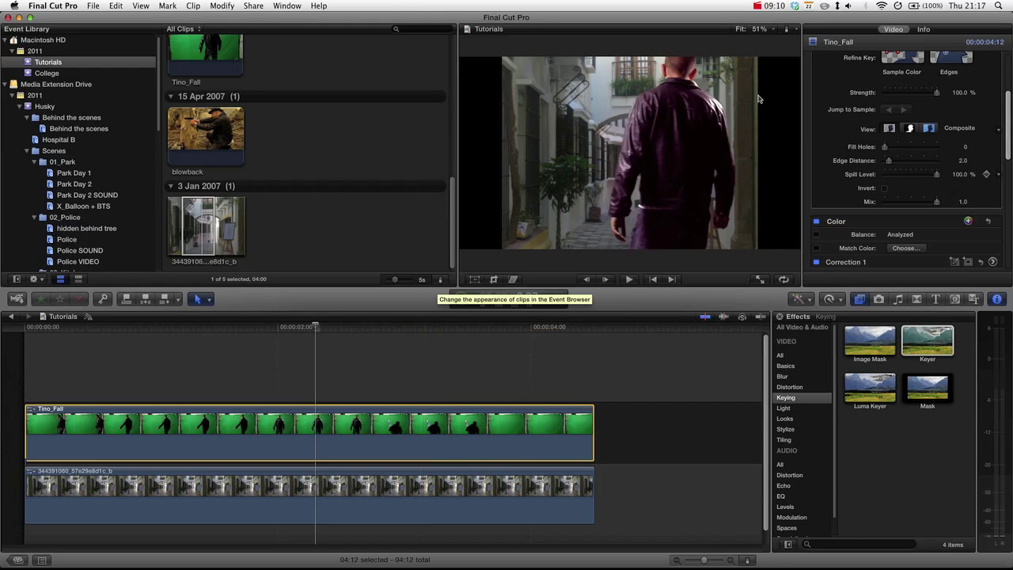
Disable the Tino_Fall clip to hide the actor and select the street still beneath it at 2:05.
drag(1009, 123, 1009, 165)
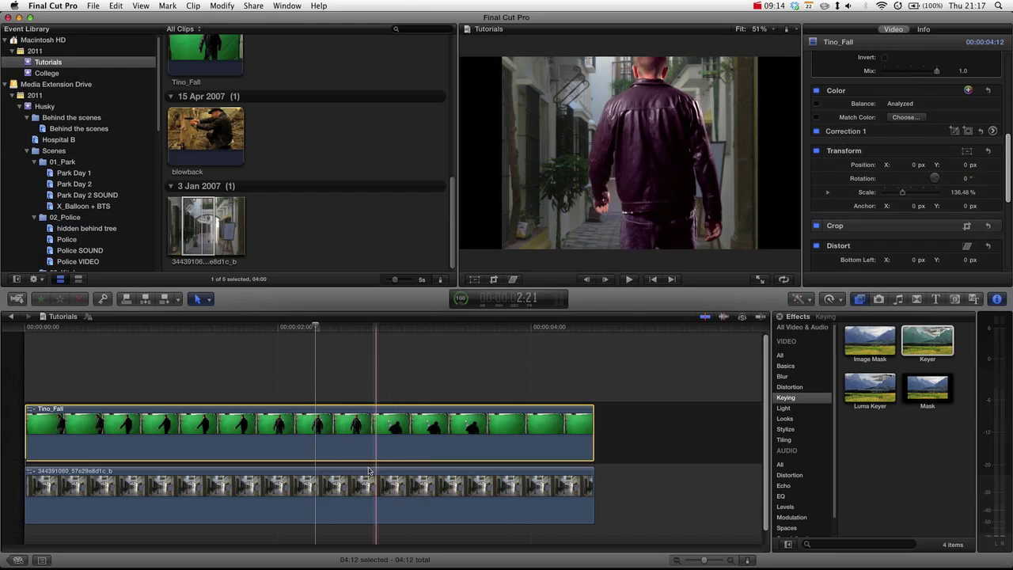
click(329, 489)
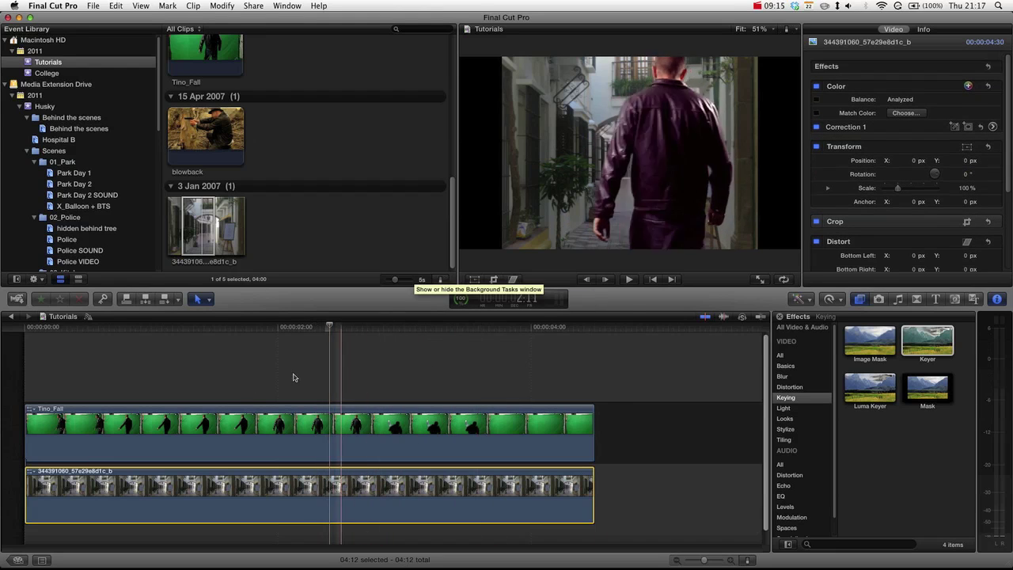
click(184, 411)
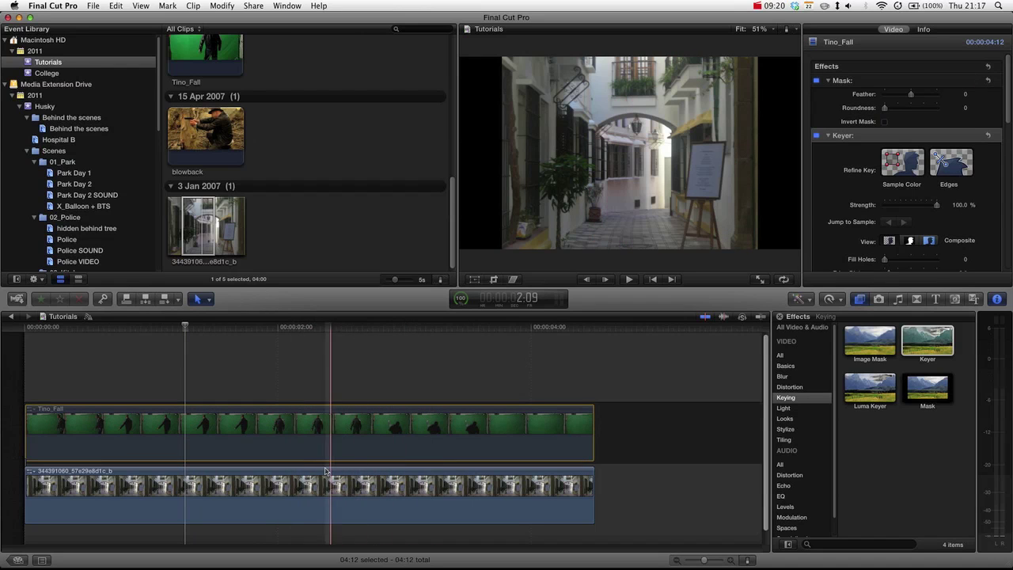
click(305, 478)
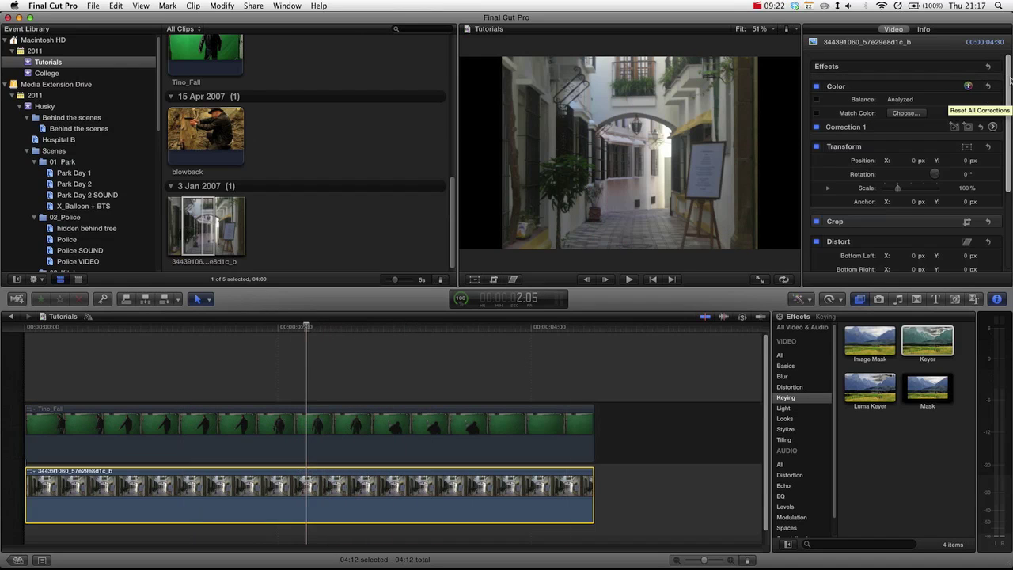
Tint the street still blue in Correction 1, with highlights at 229° +29% and midtones at 226° +15%.
drag(1005, 111, 1010, 160)
scroll(910, 158, up, 5)
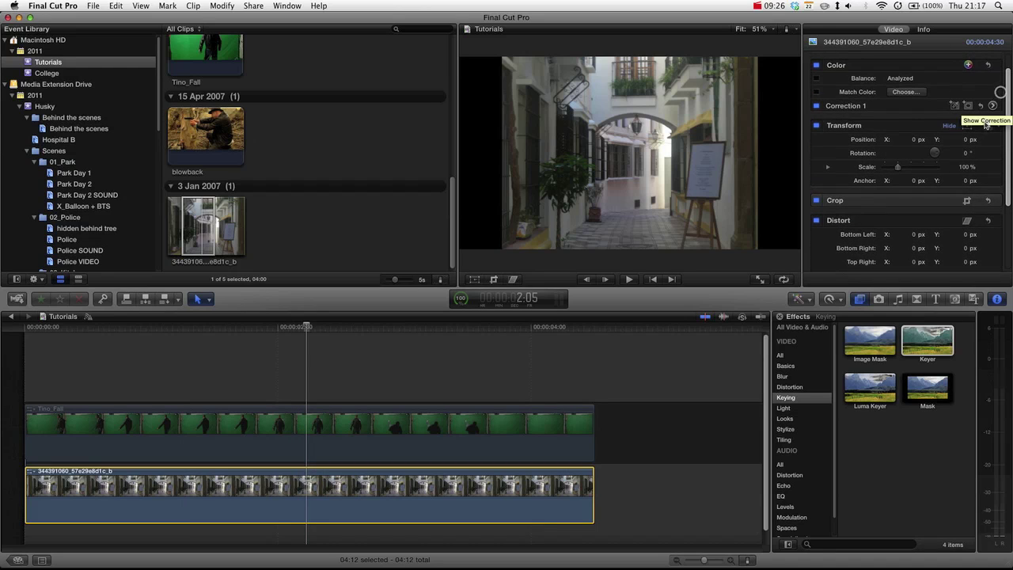
click(996, 105)
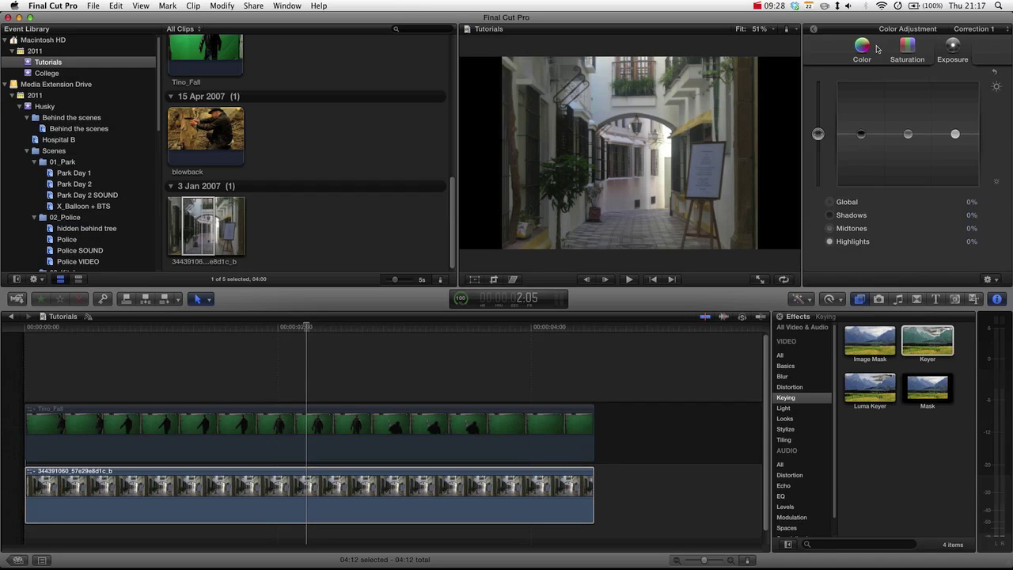
click(862, 49)
drag(942, 133, 933, 127)
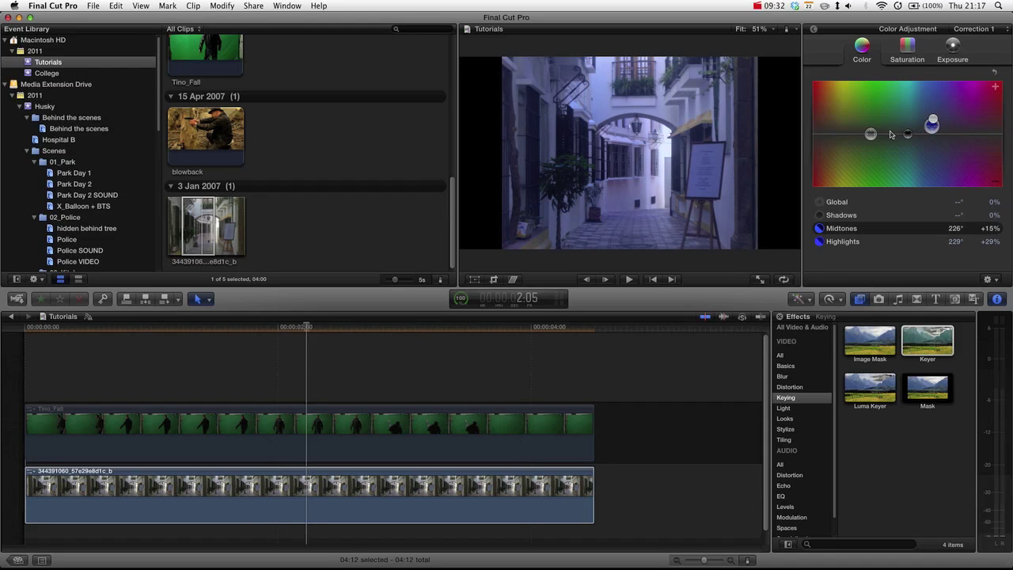
Adjust the street still's saturation and set its exposure to shadows -14%, midtones +15% and highlights +6%.
click(904, 45)
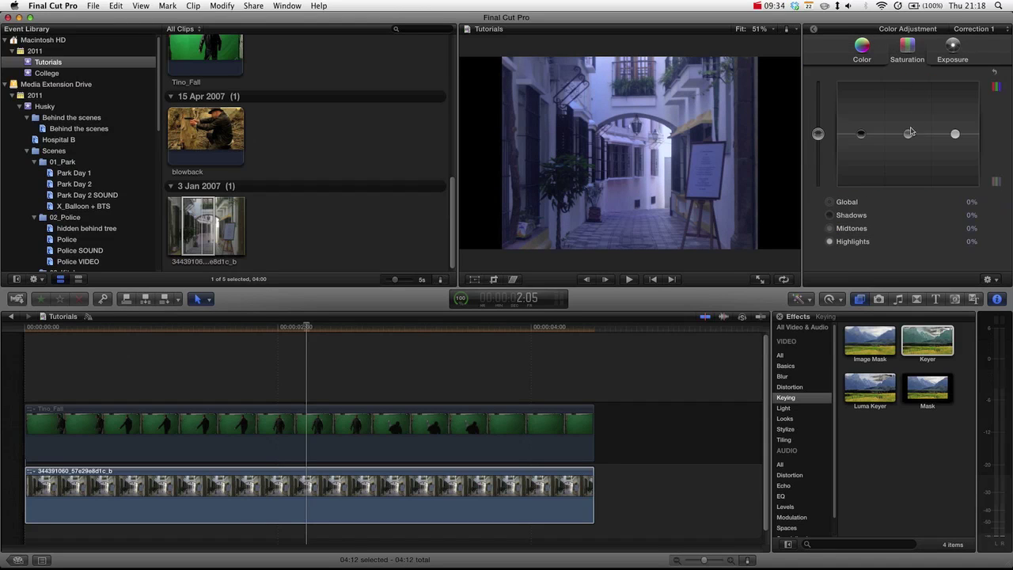
drag(910, 133, 955, 122)
mouse_move(861, 133)
mouse_down()
mouse_move(862, 148)
mouse_move(908, 124)
mouse_move(861, 142)
mouse_up()
click(952, 49)
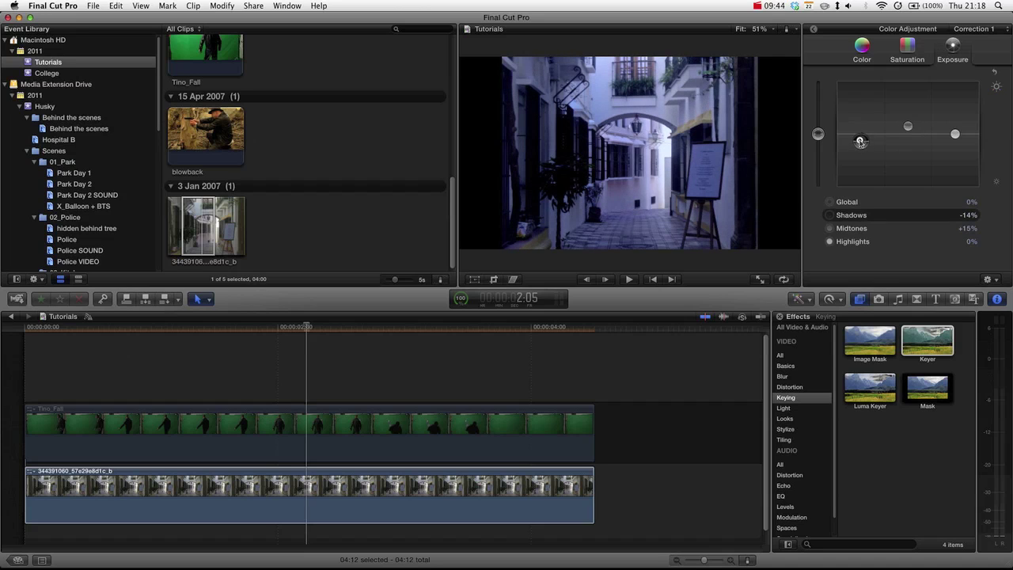
drag(955, 134, 955, 131)
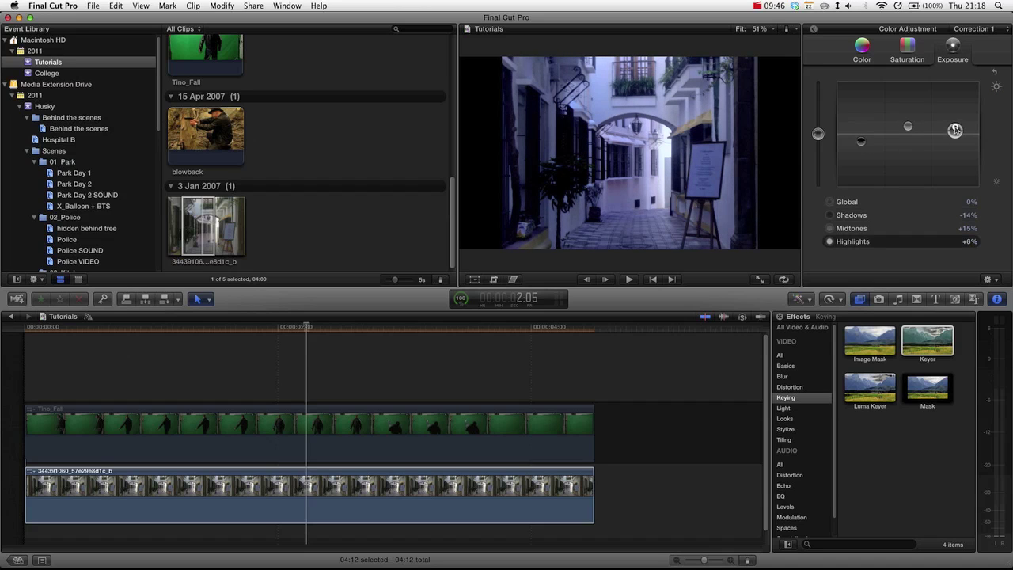
Re-enable Tino_Fall at 2:01 and set its exposure to highlights +24%, midtones +8% and shadows -12%.
click(283, 433)
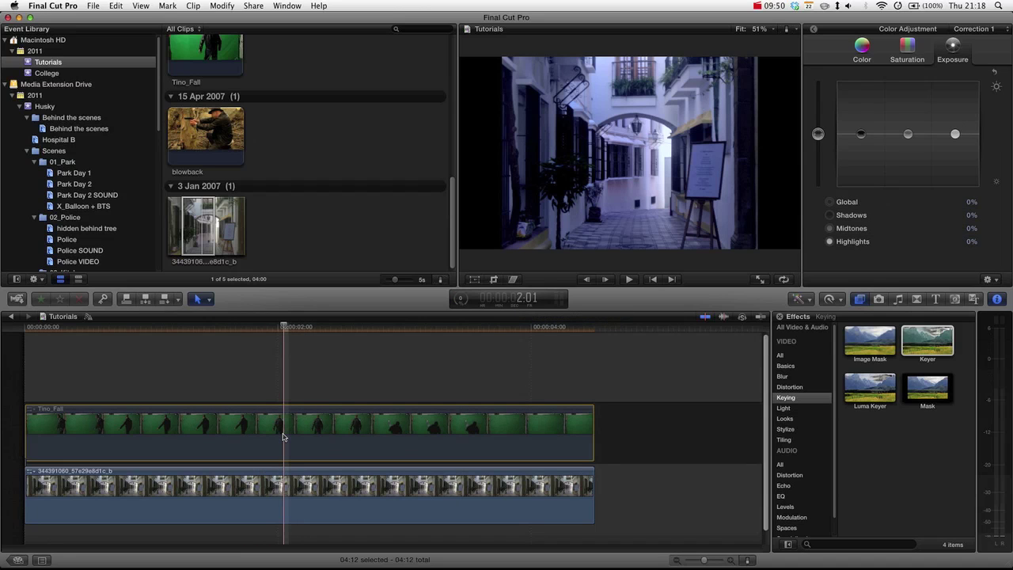
key(v)
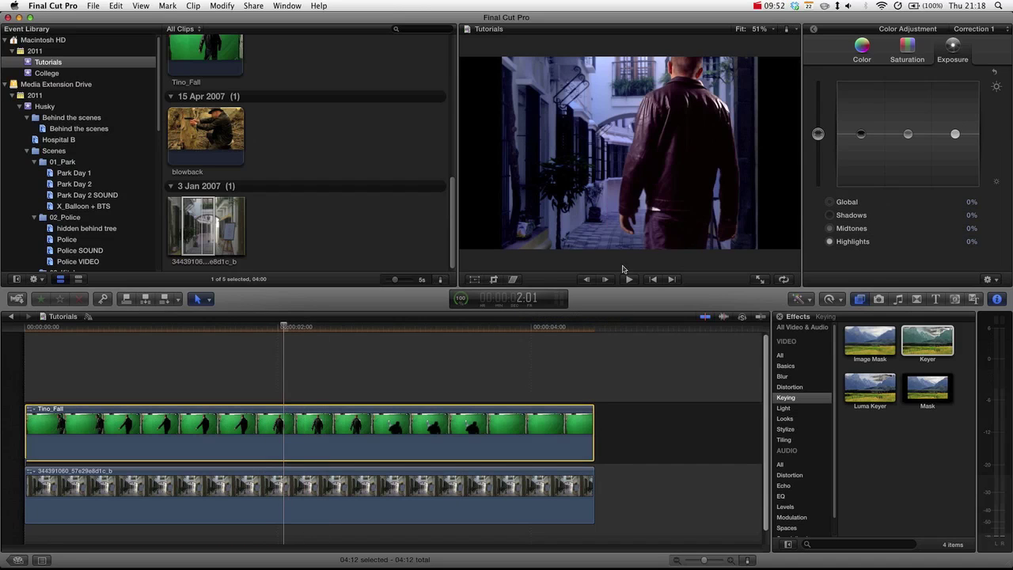
drag(958, 138, 956, 133)
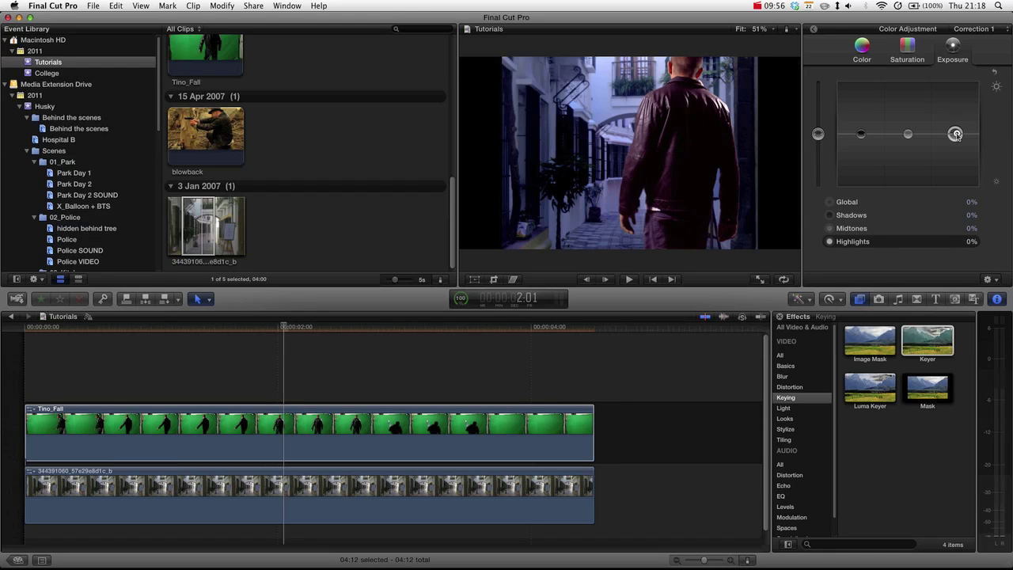
drag(956, 132, 862, 144)
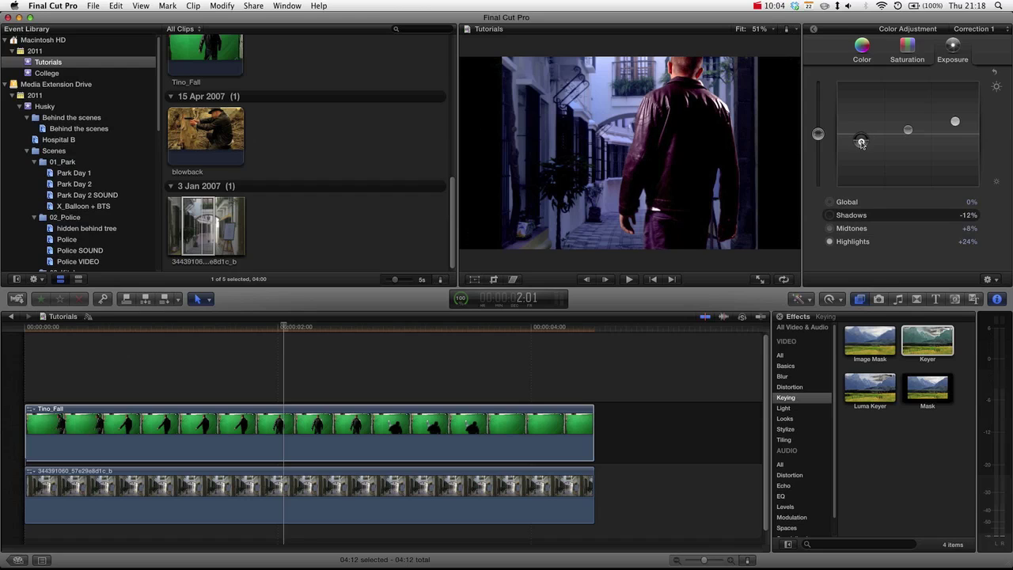
Color-correct Tino_Fall with highlights at 231° +37% and the global color at 18° -4%.
click(861, 52)
drag(944, 137, 934, 115)
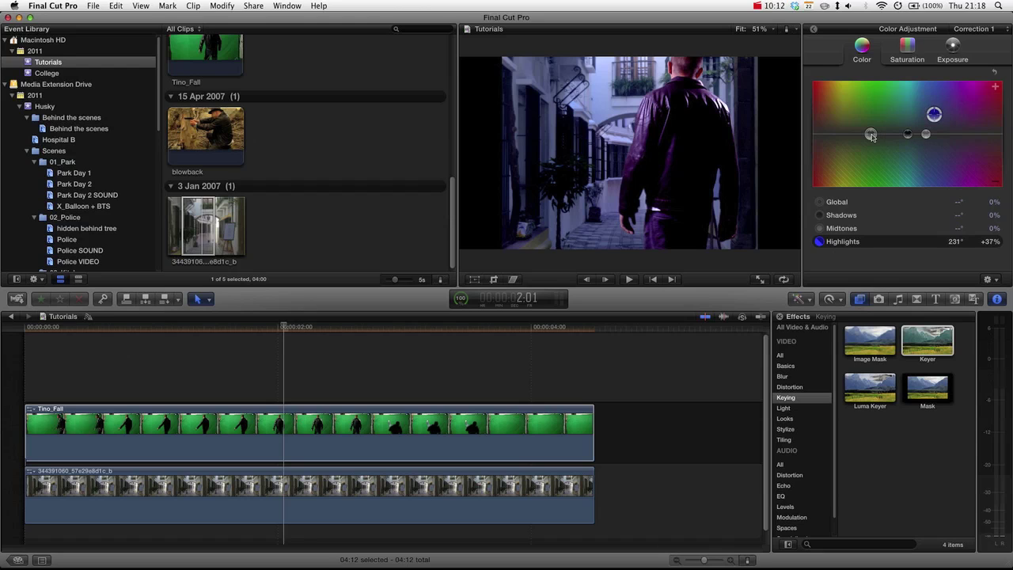
drag(870, 134, 827, 137)
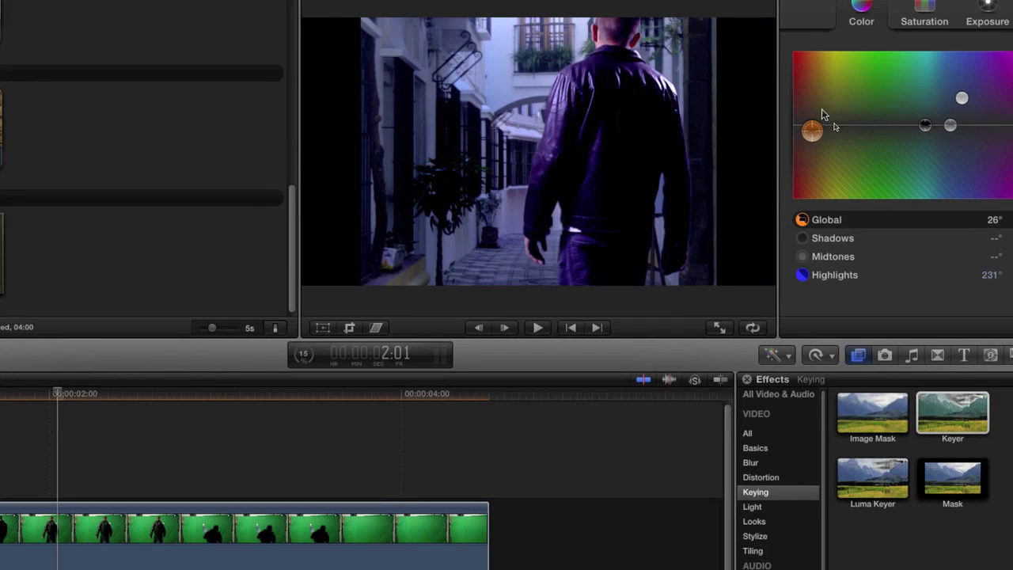
drag(831, 140, 830, 132)
mouse_move(816, 123)
mouse_down()
mouse_move(797, 165)
mouse_move(807, 176)
mouse_move(812, 124)
mouse_move(853, 140)
mouse_move(873, 180)
mouse_move(878, 154)
mouse_move(838, 178)
mouse_move(816, 124)
mouse_move(809, 139)
mouse_move(807, 116)
mouse_move(811, 132)
mouse_up()
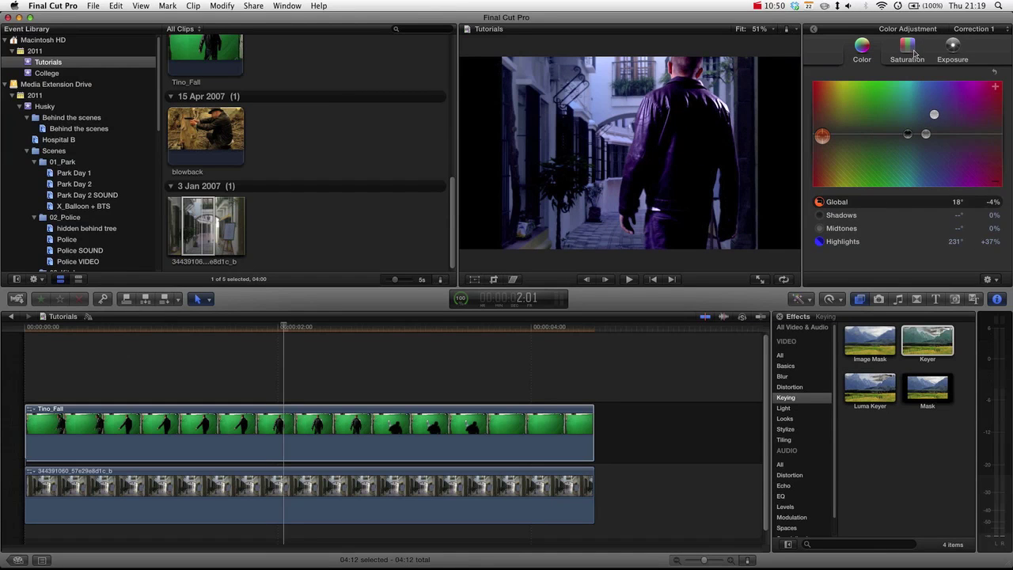
Reduce Tino_Fall's saturation to midtones -42%, highlights -46% and shadows -18%.
click(915, 53)
click(909, 133)
drag(908, 133, 910, 168)
drag(955, 134, 956, 157)
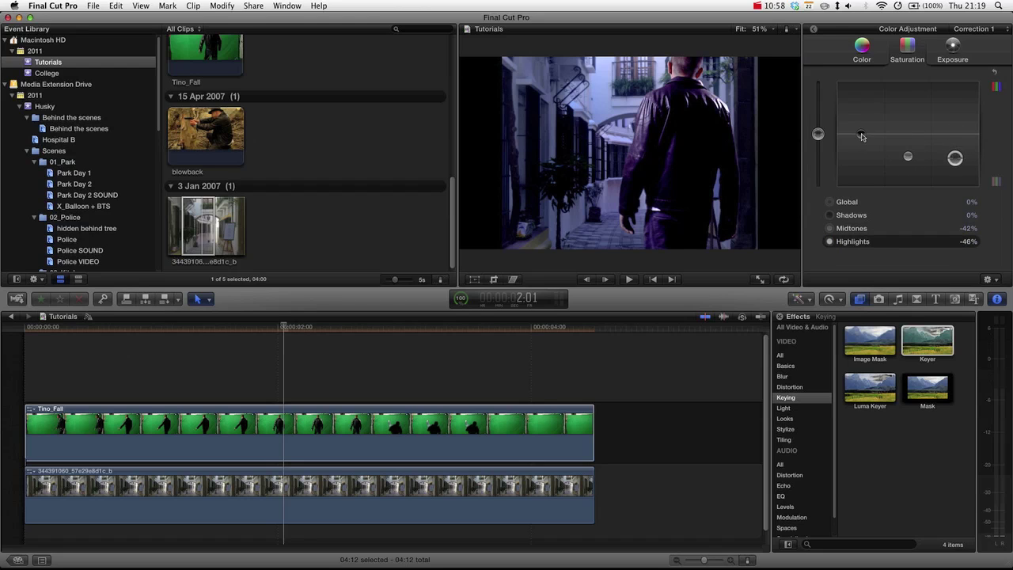
drag(860, 136, 860, 143)
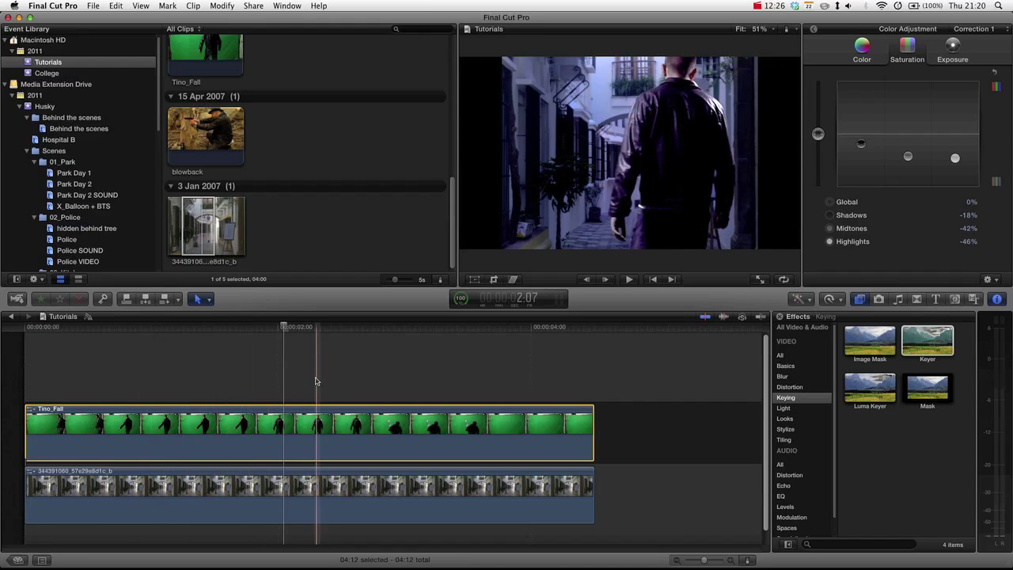
Combine Tino_Fall and the street still into a compound clip and raise its midtone and highlight saturation in Correction 1.
drag(324, 346, 416, 518)
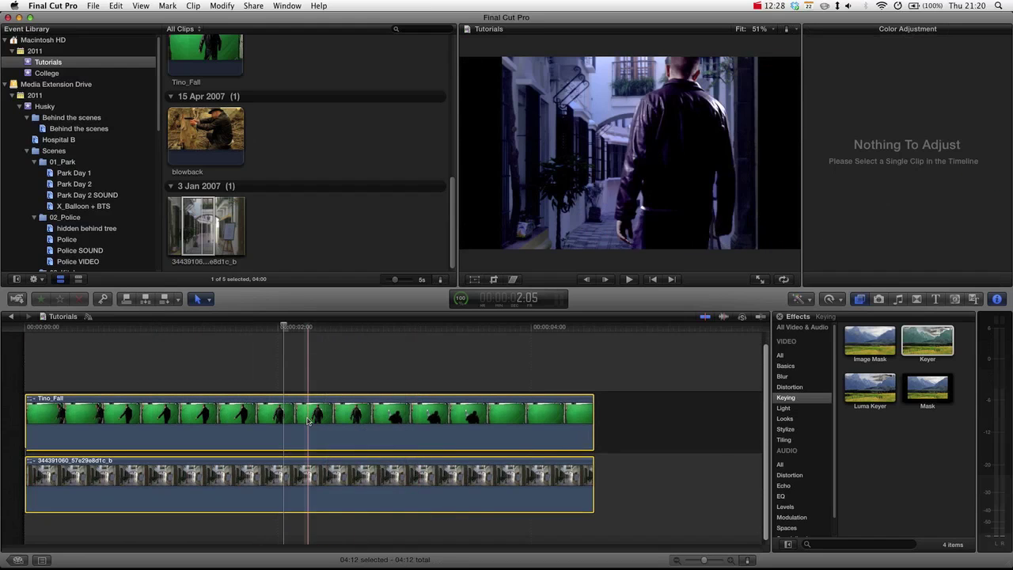
right_click(308, 420)
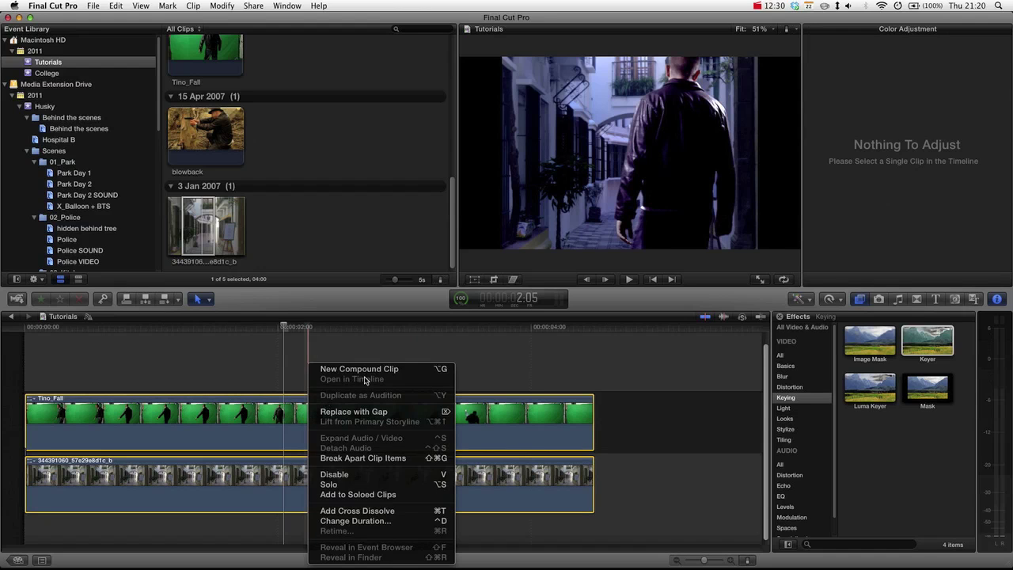
click(360, 369)
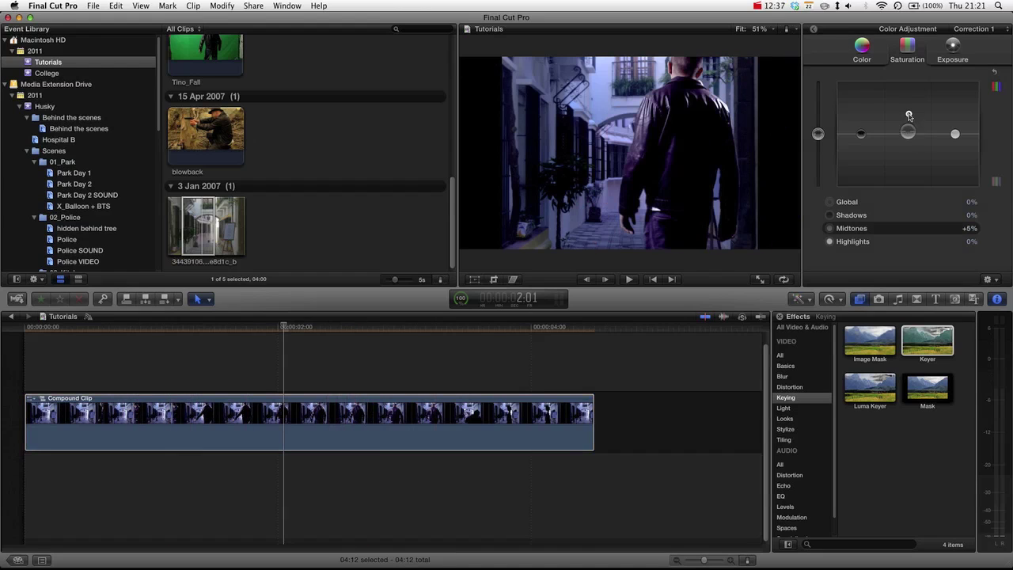
drag(909, 116, 956, 121)
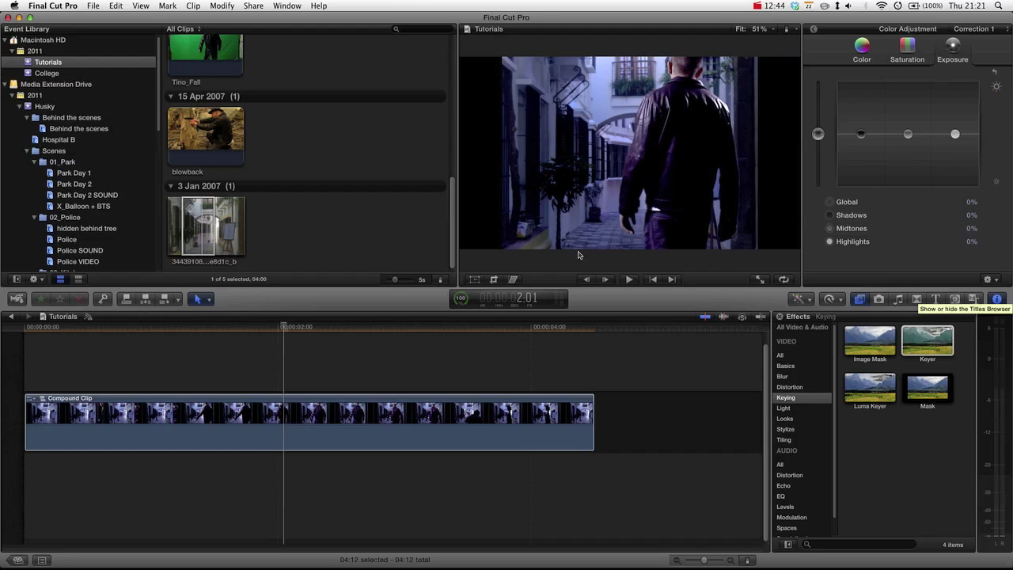
Open the compound clip to view its two source layers, and return to the Tutorials timeline.
click(321, 426)
double_click(320, 425)
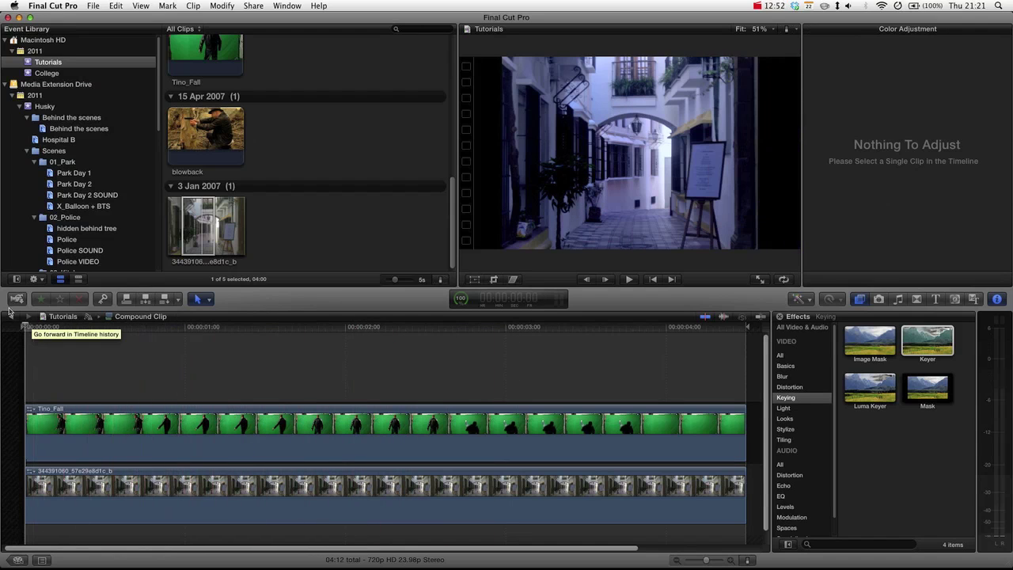
click(11, 317)
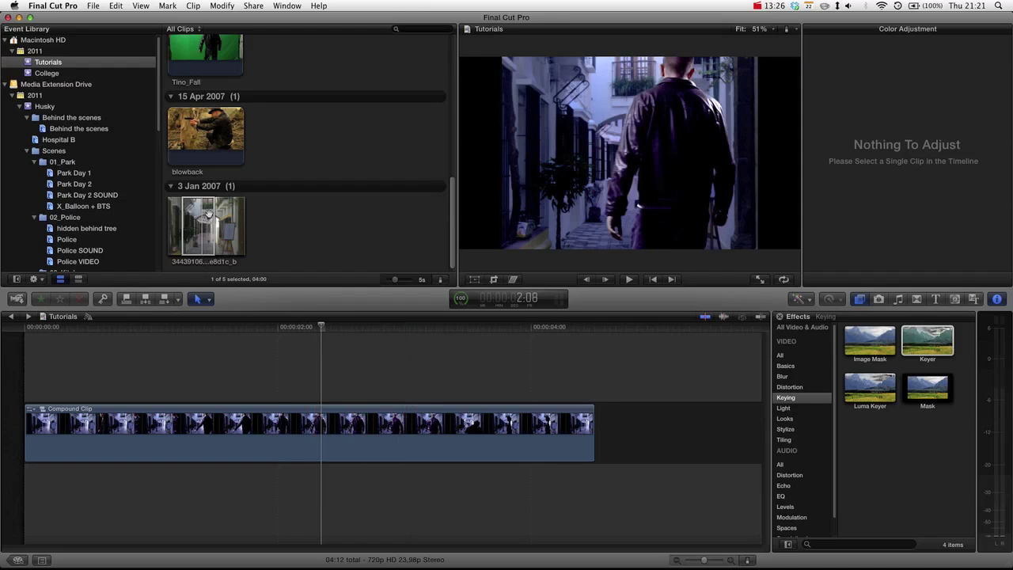
click(204, 220)
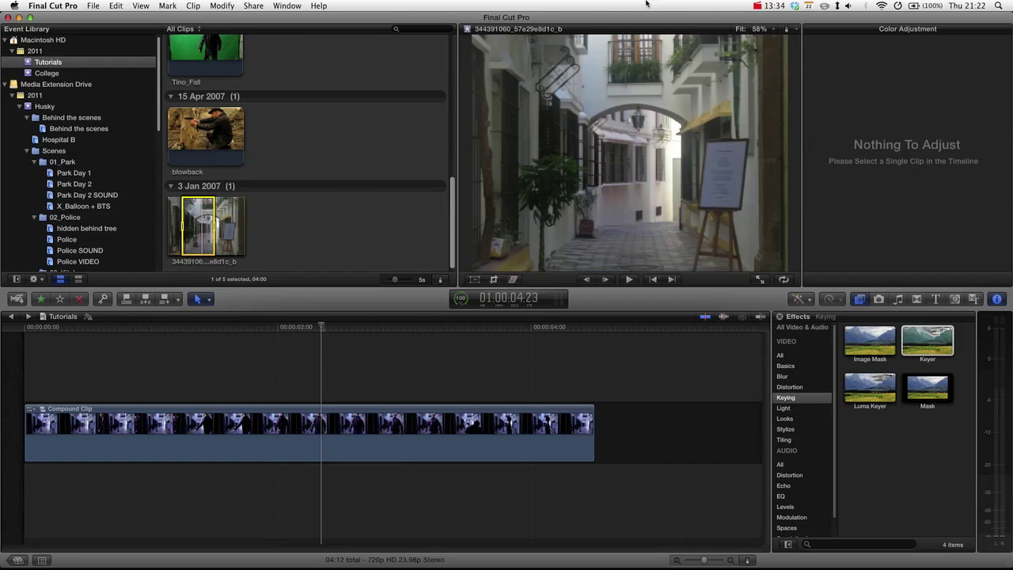
click(757, 6)
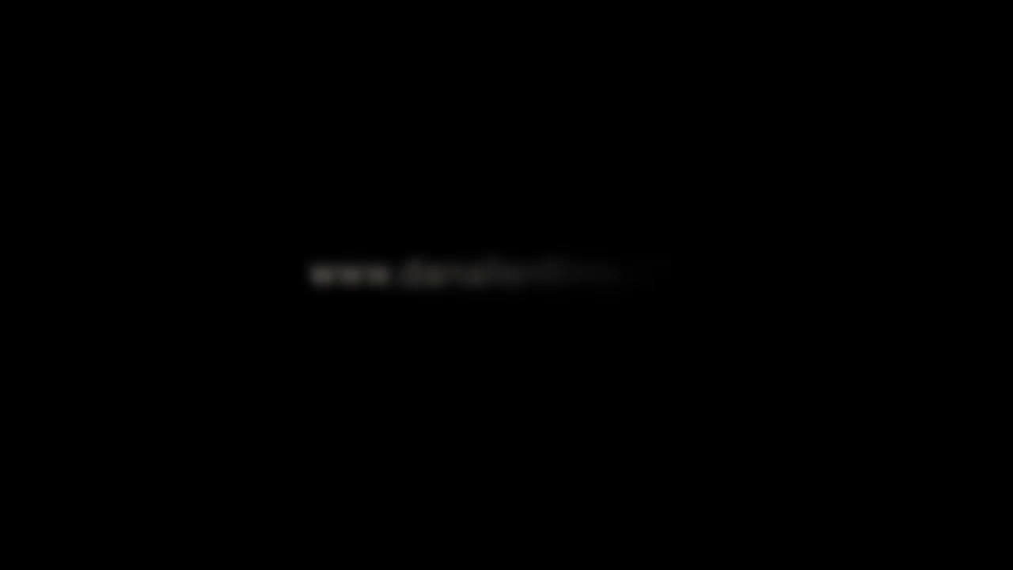